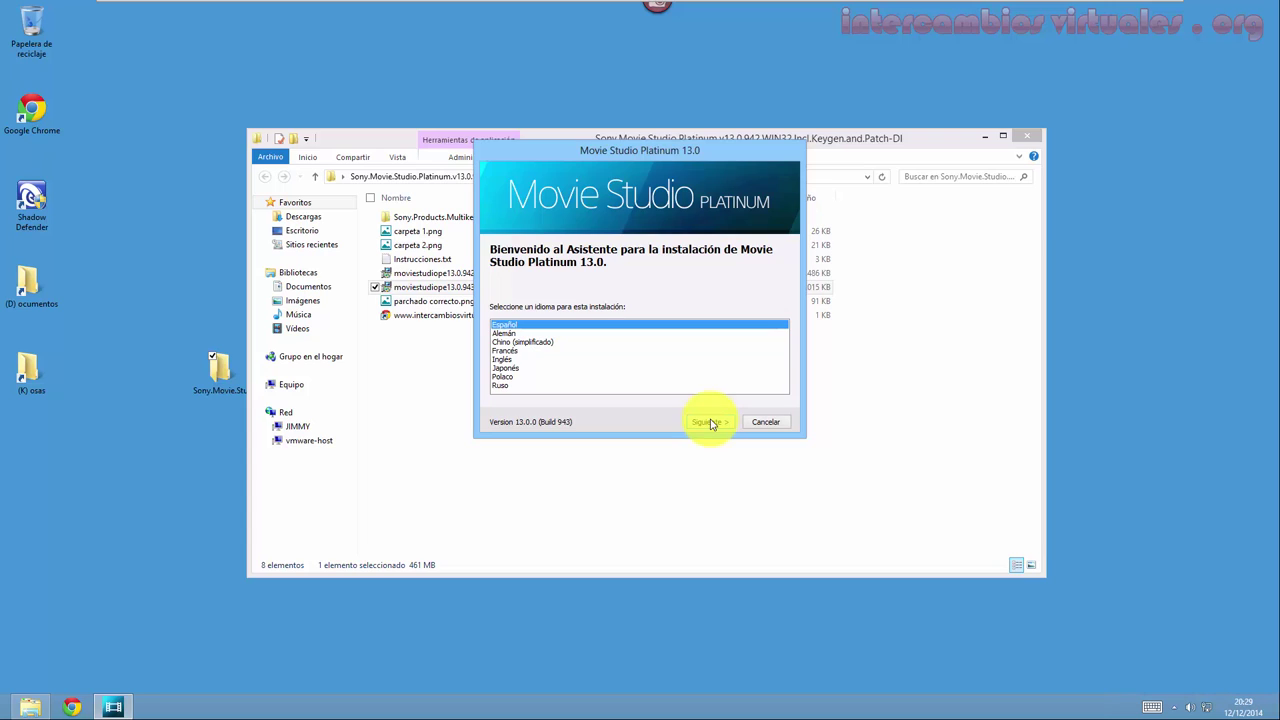
Keep Español, accept the licence agreement and install into the default Program Files folder.
{"action": "left_click", "coordinate": [711, 424]}
{"action": "left_click", "coordinate": [650, 372]}
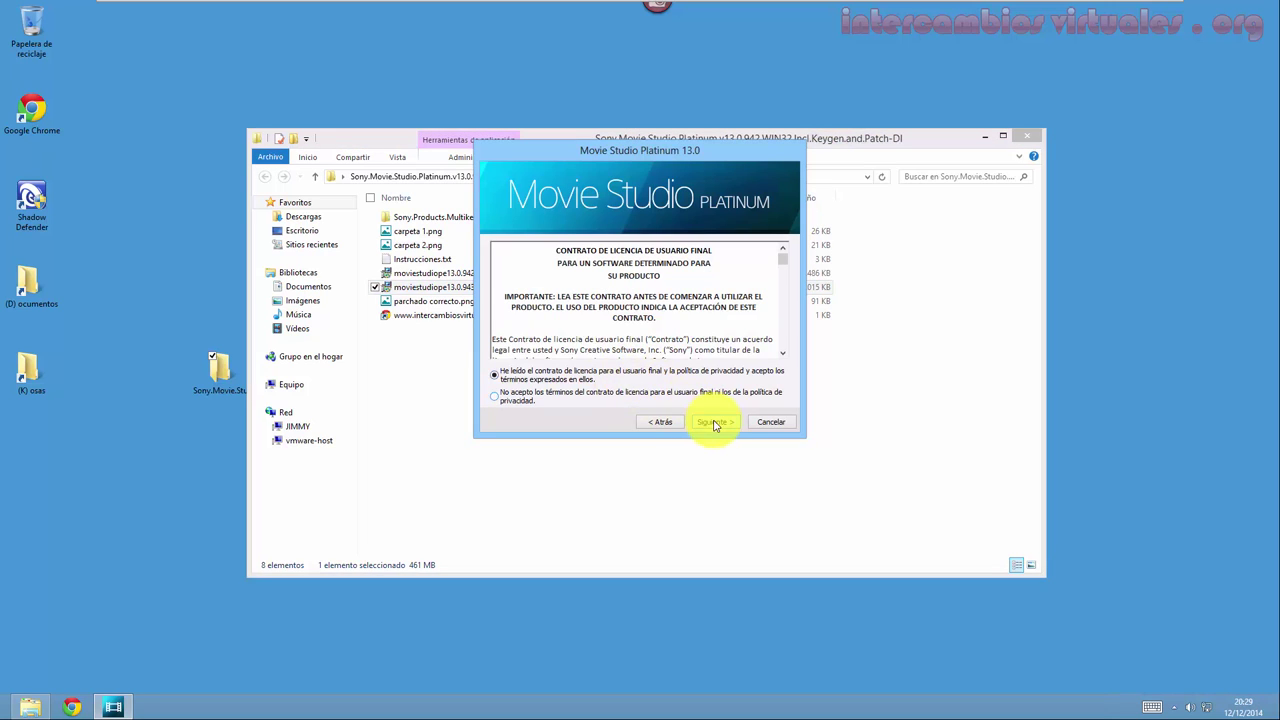
{"action": "left_click", "coordinate": [714, 422]}
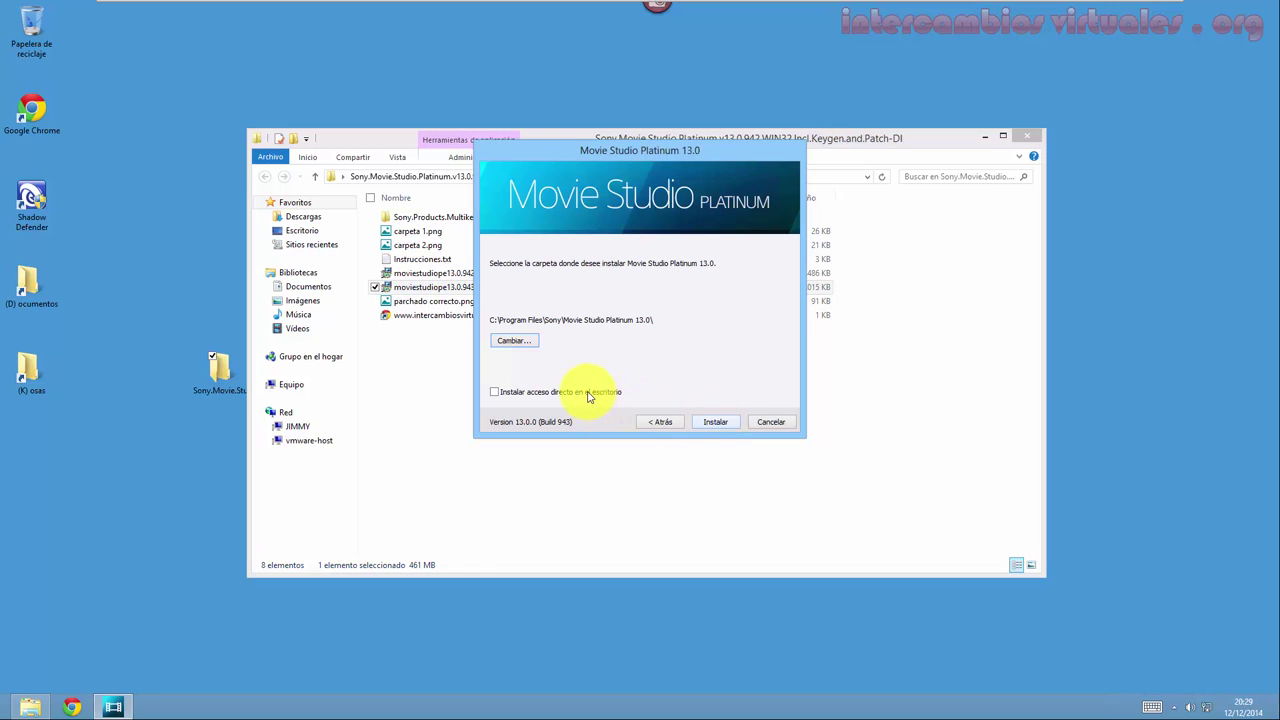
{"action": "left_click", "coordinate": [714, 422]}
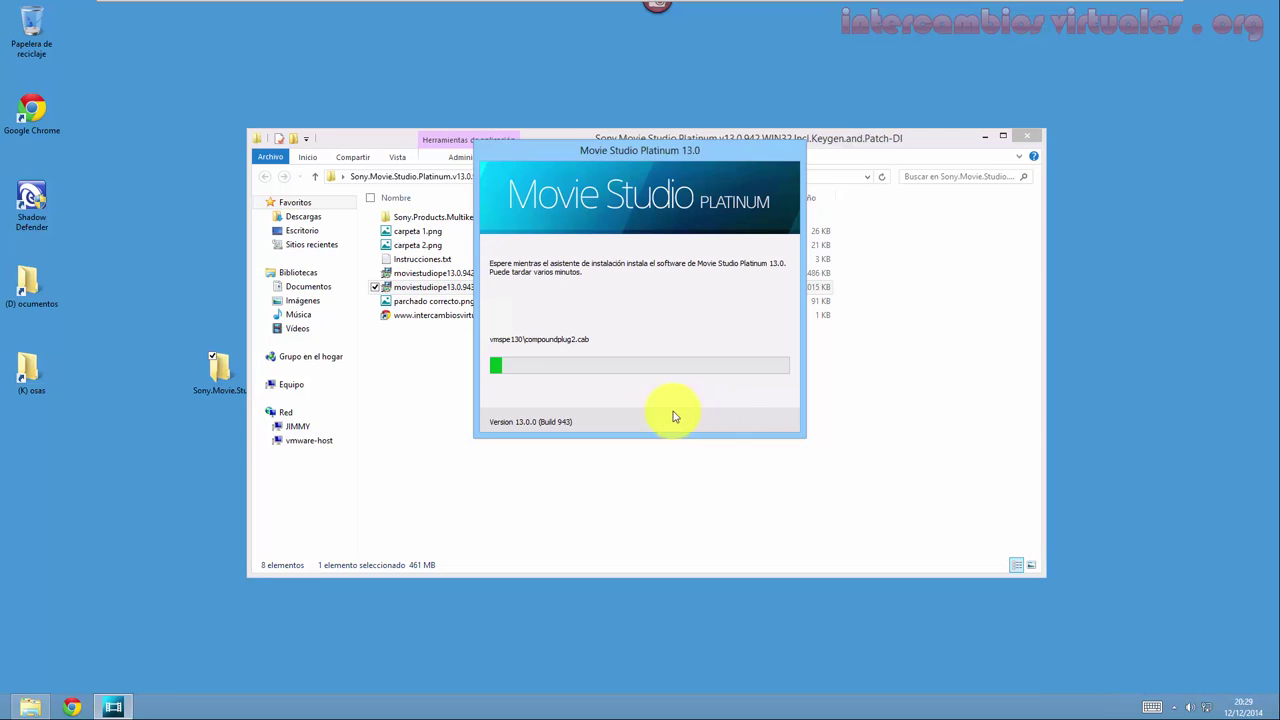
Open the Sony.Products.Multikeygen.v2.6 folder and run Keygen.exe as administrator.
{"action": "double_click", "coordinate": [432, 218]}
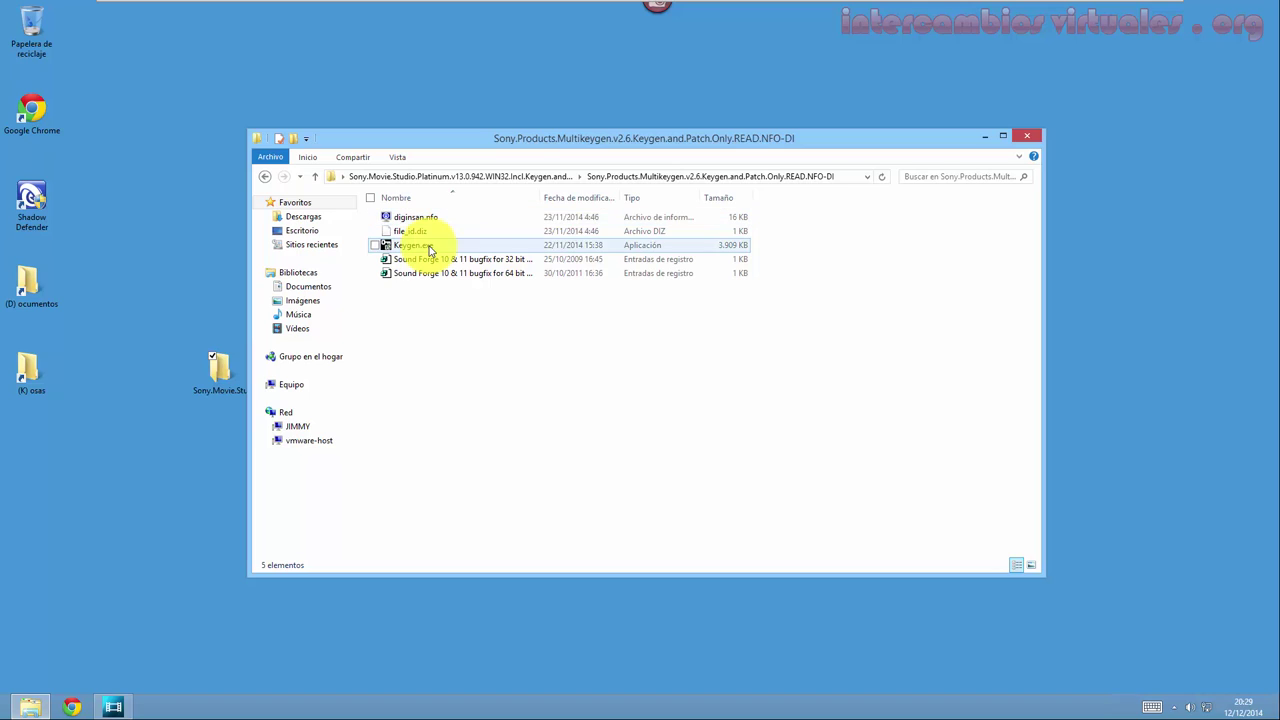
{"action": "left_click", "coordinate": [430, 249]}
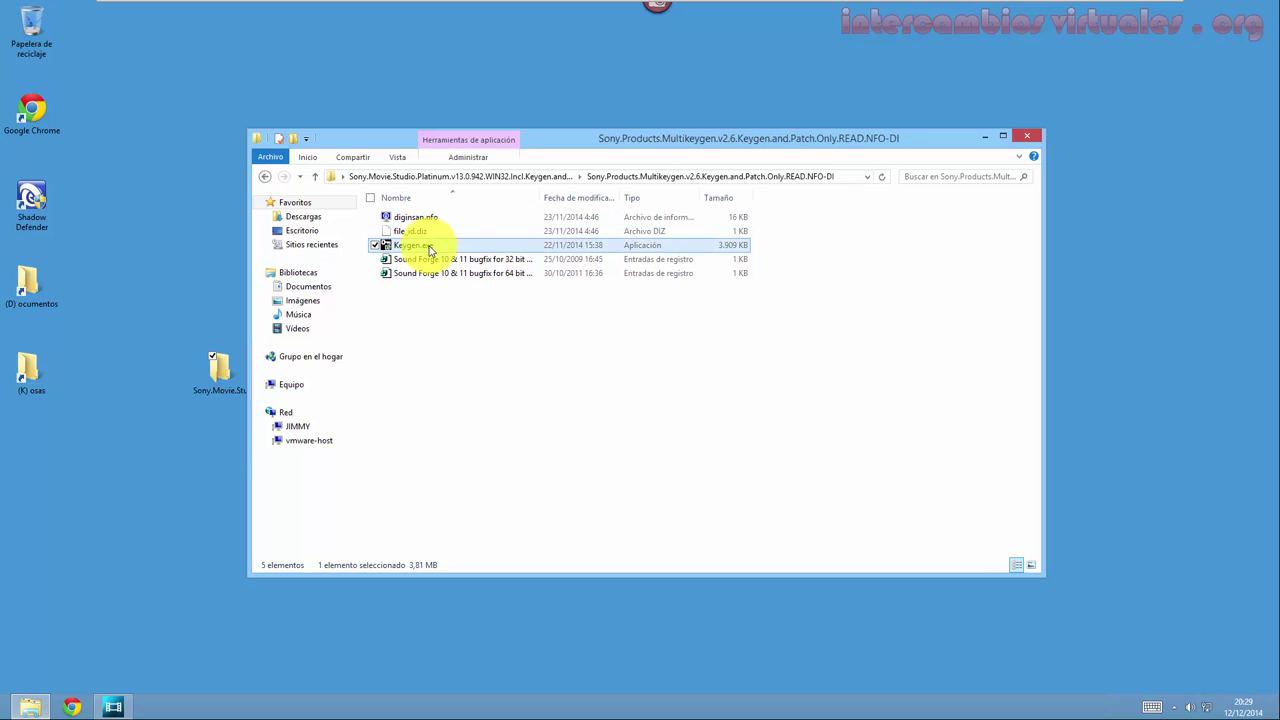
{"action": "right_click", "coordinate": [430, 249]}
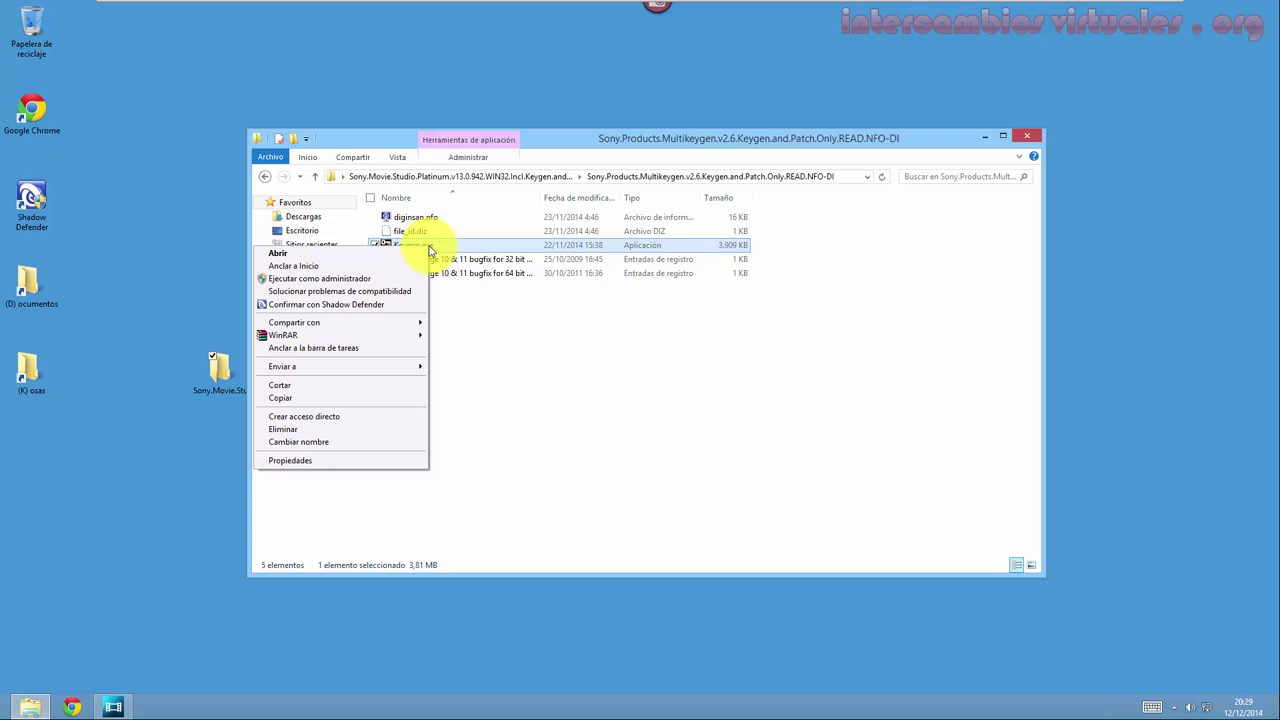
{"action": "left_click", "coordinate": [362, 280]}
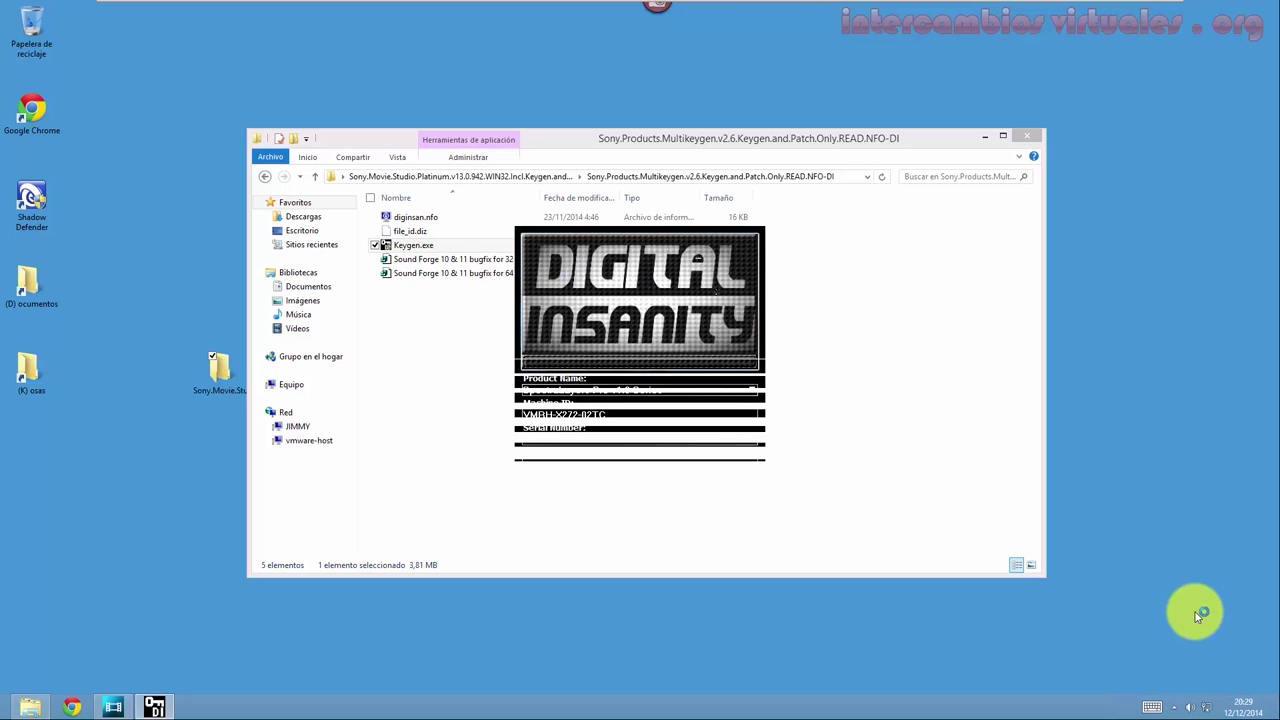
Mute the system volume from the Charms bar's Configuración pane.
{"action": "key", "text": "super+c"}
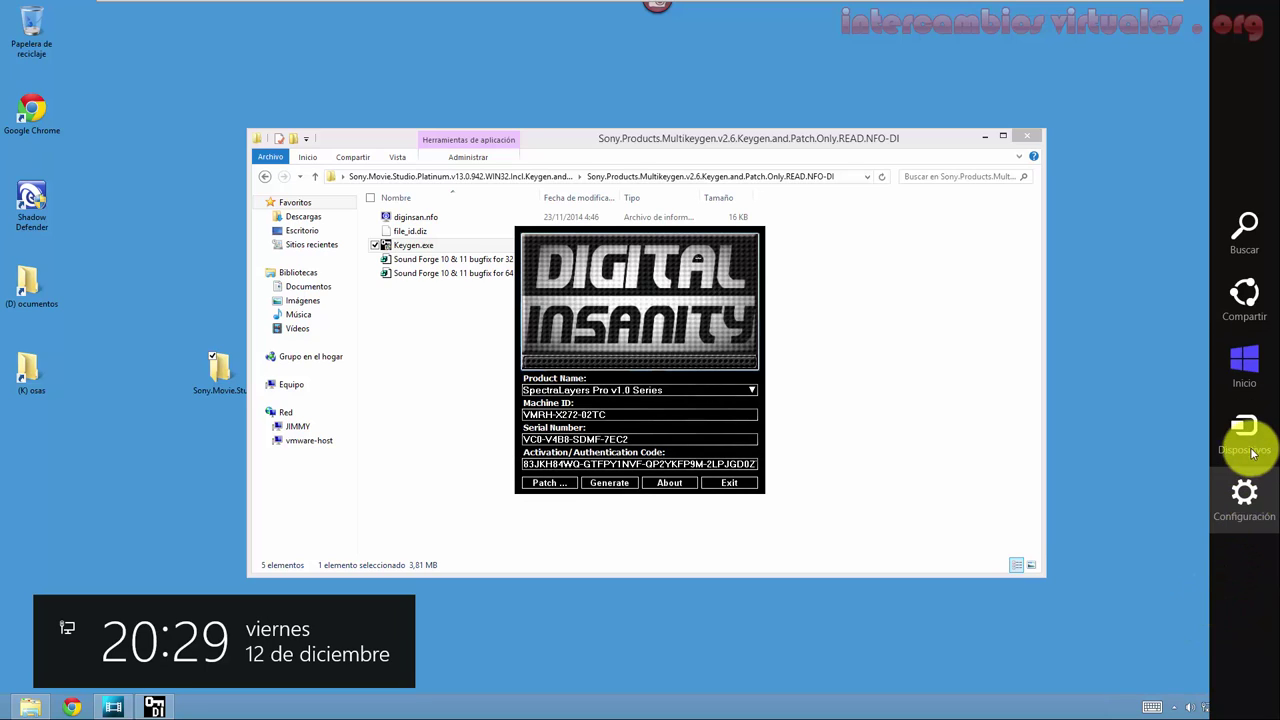
{"action": "left_click", "coordinate": [1245, 518]}
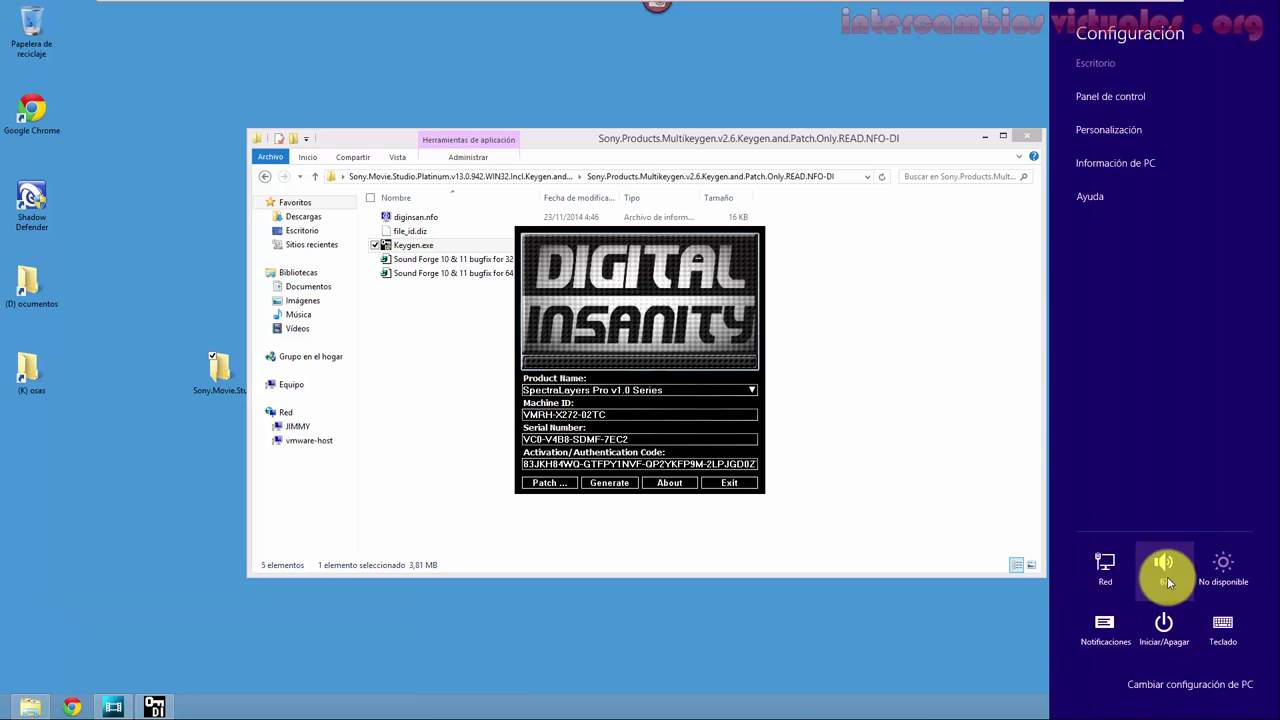
{"action": "left_click", "coordinate": [1166, 576]}
{"action": "left_click_drag", "start_coordinate": [1165, 584], "coordinate": [1165, 640]}
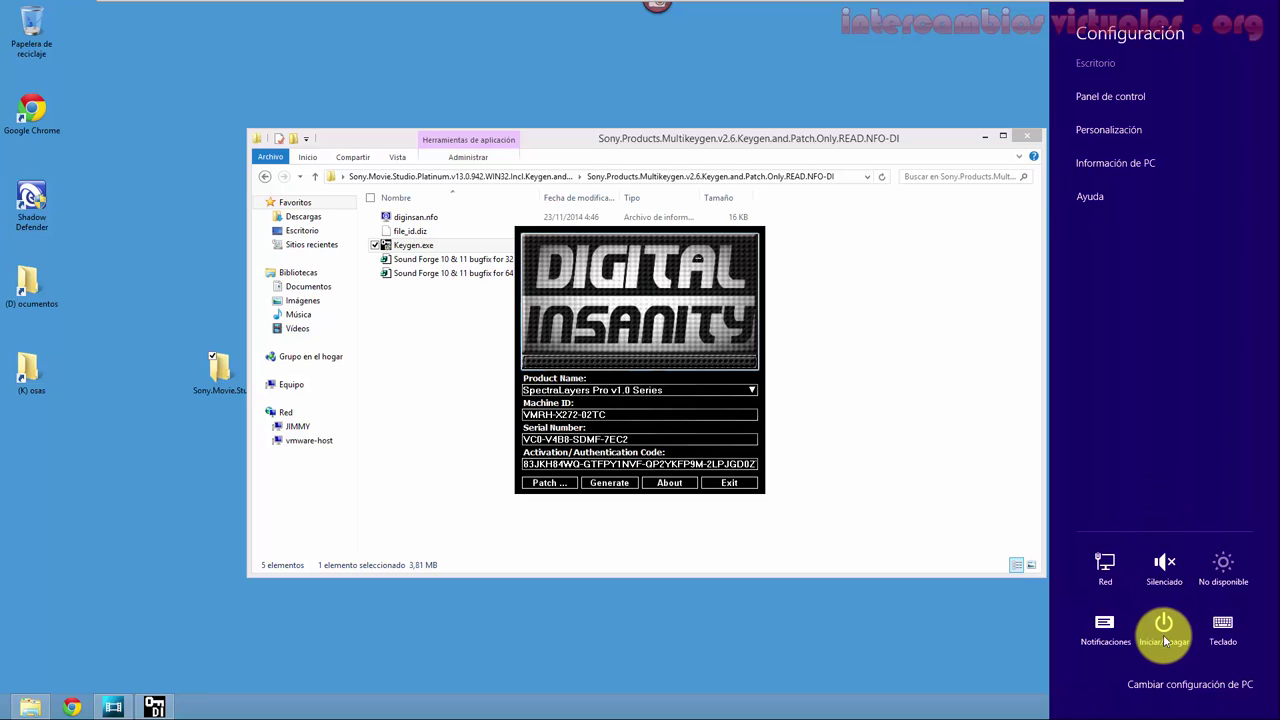
Close the settings pane and move the keygen window to the desktop's top right.
{"action": "left_click", "coordinate": [685, 318]}
{"action": "left_click", "coordinate": [990, 177]}
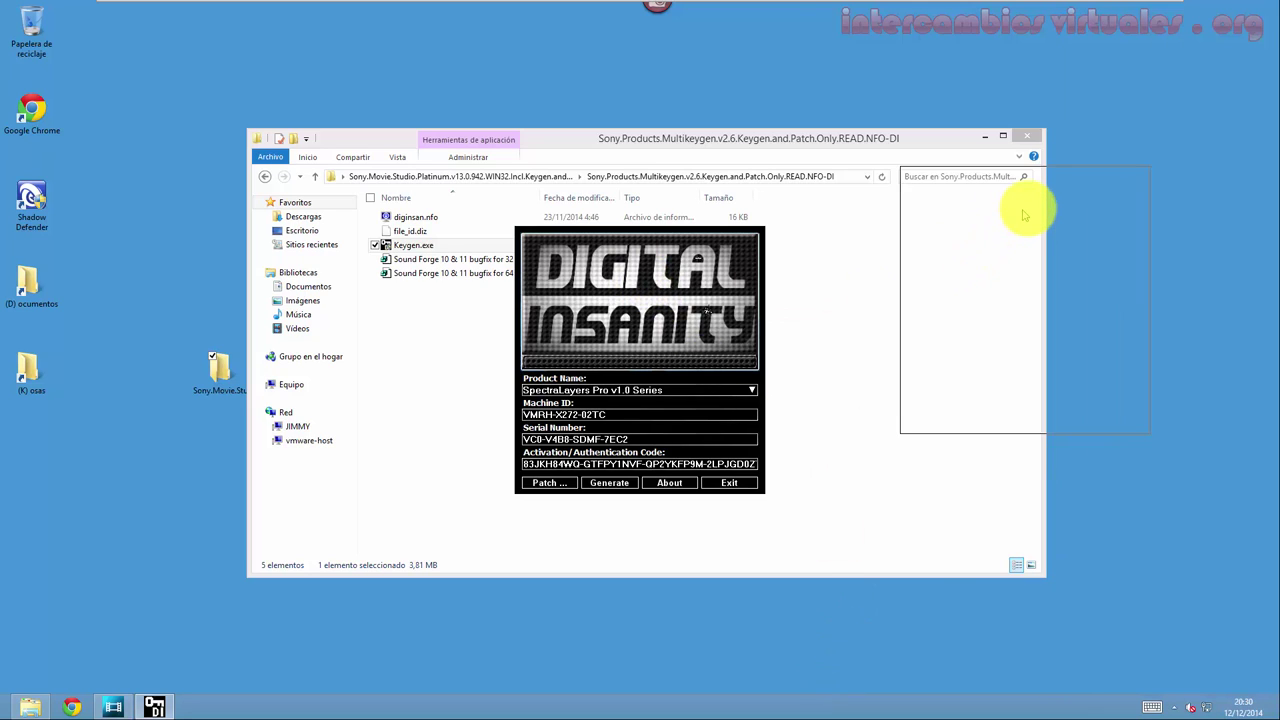
{"action": "left_click_drag", "start_coordinate": [1024, 214], "coordinate": [1028, 213]}
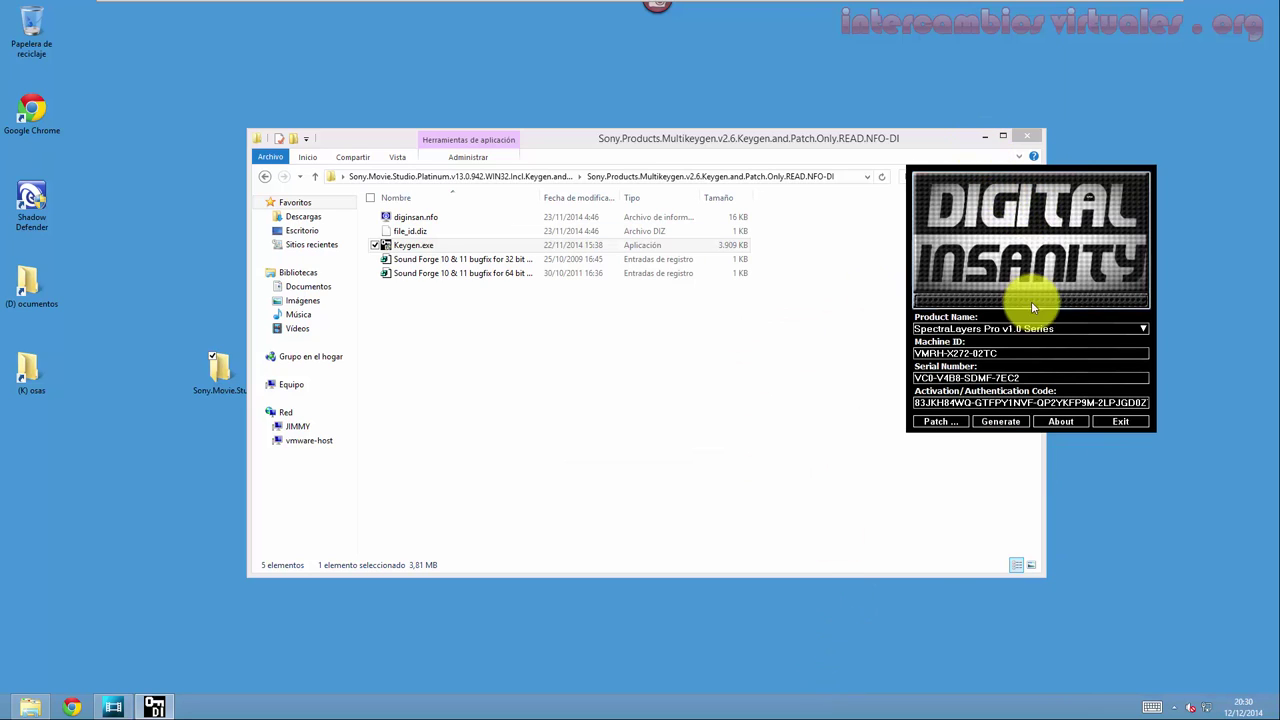
Pick 'Vegas Movie Studio Platinum 13.0 (x64) Series' from the keygen's Product Name list.
{"action": "left_click", "coordinate": [1028, 328]}
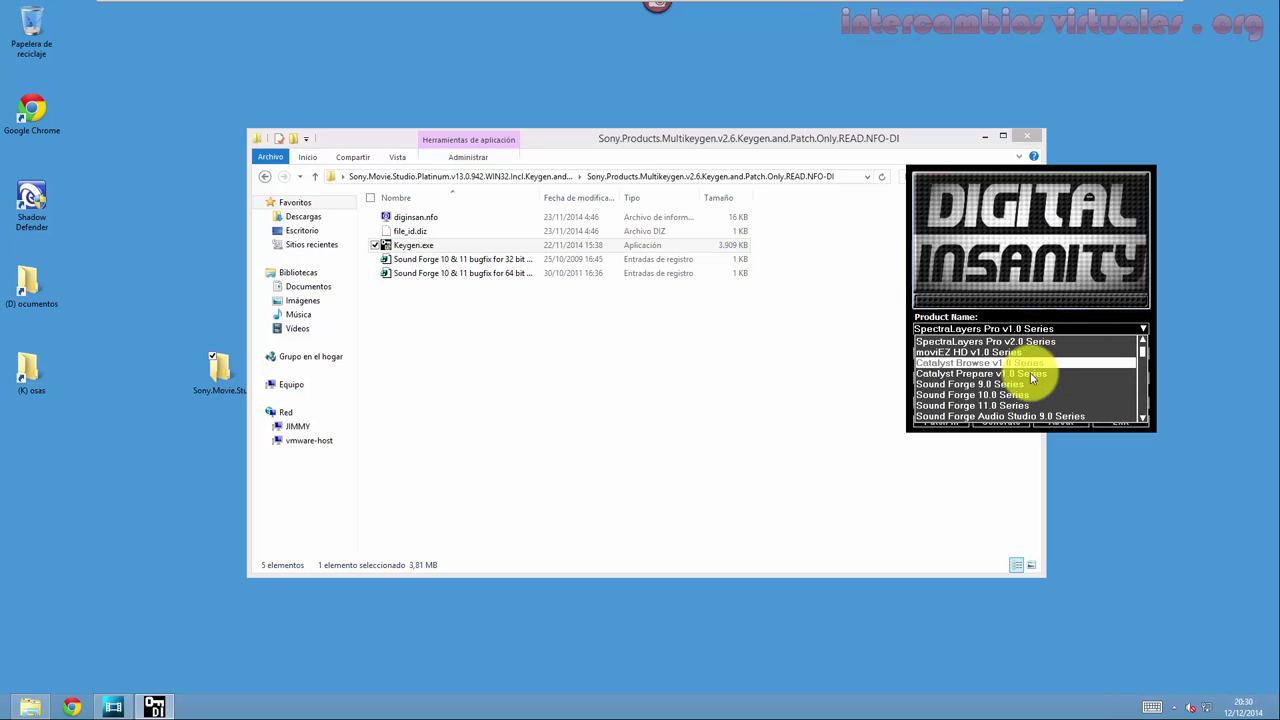
{"action": "scroll", "coordinate": [1031, 376], "scroll_direction": "down", "scroll_amount": 7}
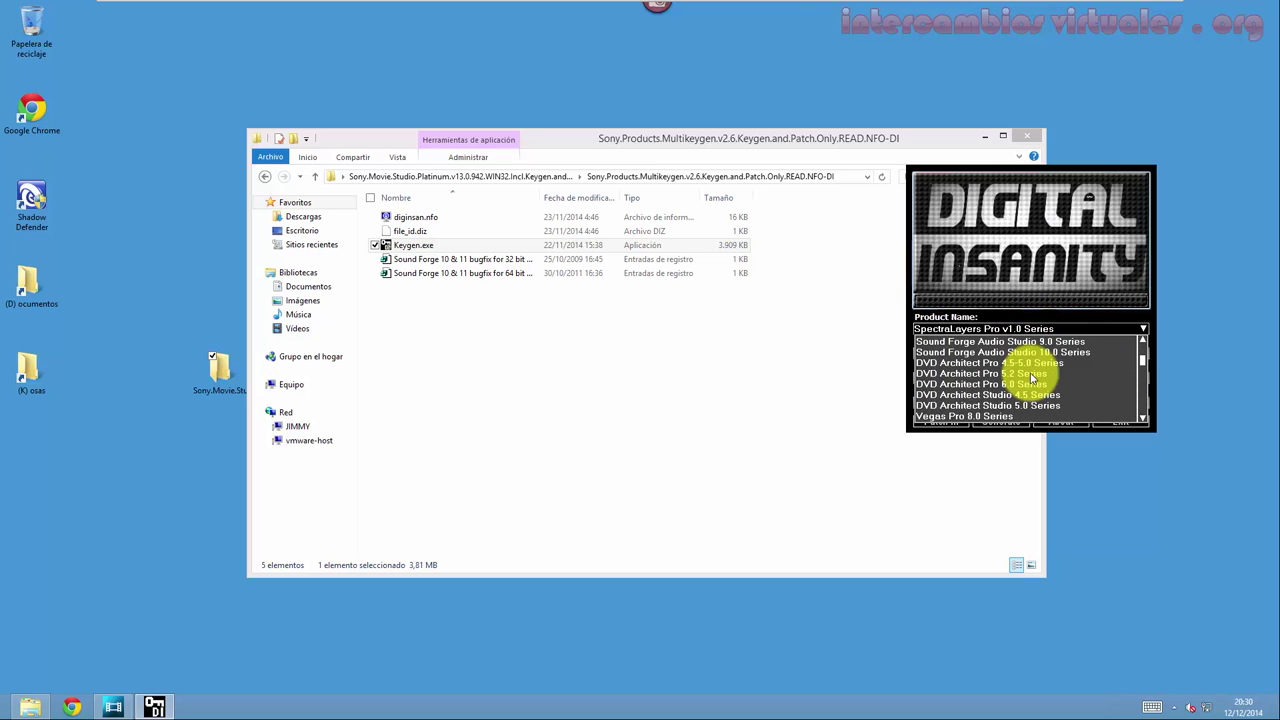
{"action": "scroll", "coordinate": [1031, 376], "scroll_direction": "down", "scroll_amount": 9}
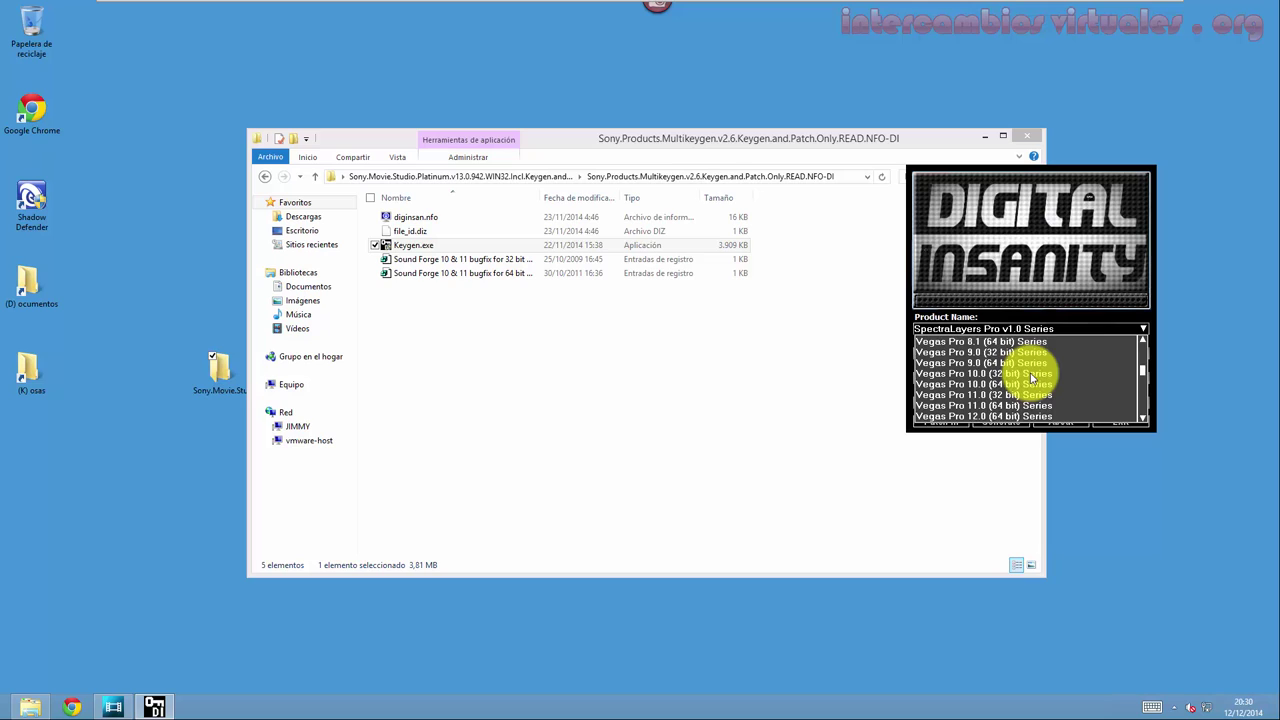
{"action": "scroll", "coordinate": [1031, 376], "scroll_direction": "down", "scroll_amount": 7}
{"action": "scroll", "coordinate": [1031, 376], "scroll_direction": "down", "scroll_amount": 9}
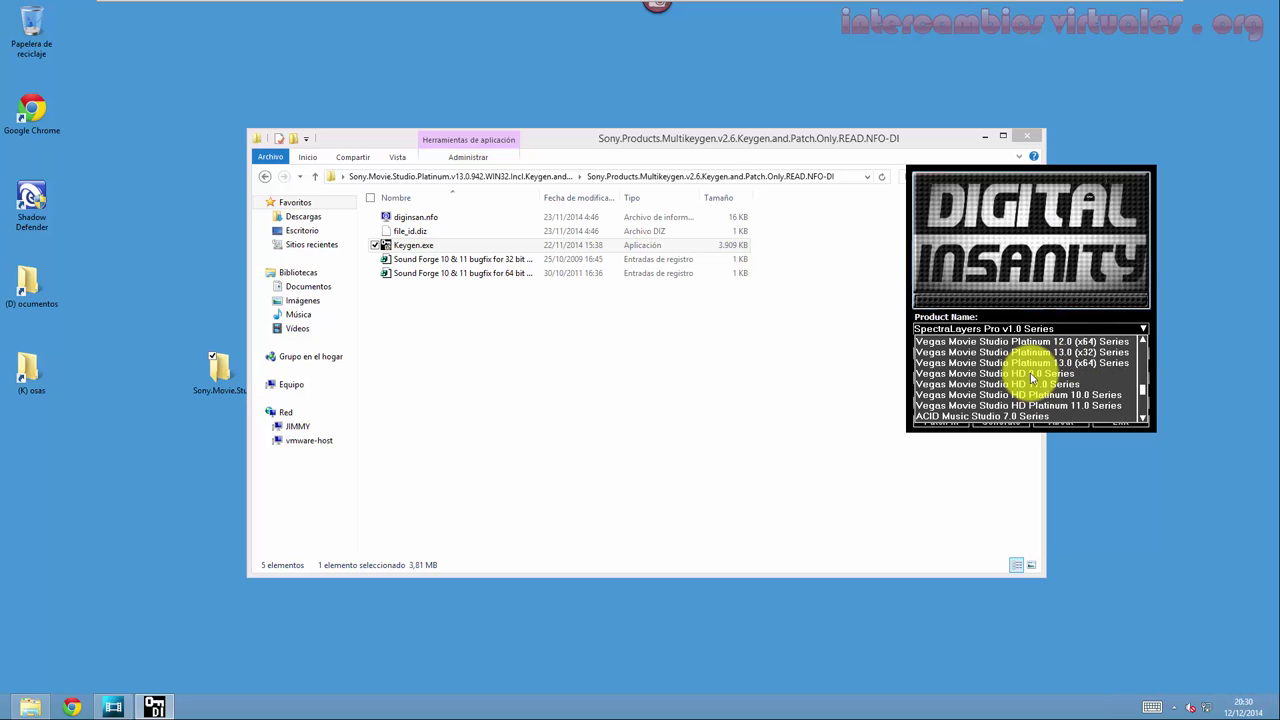
{"action": "left_click", "coordinate": [1092, 366]}
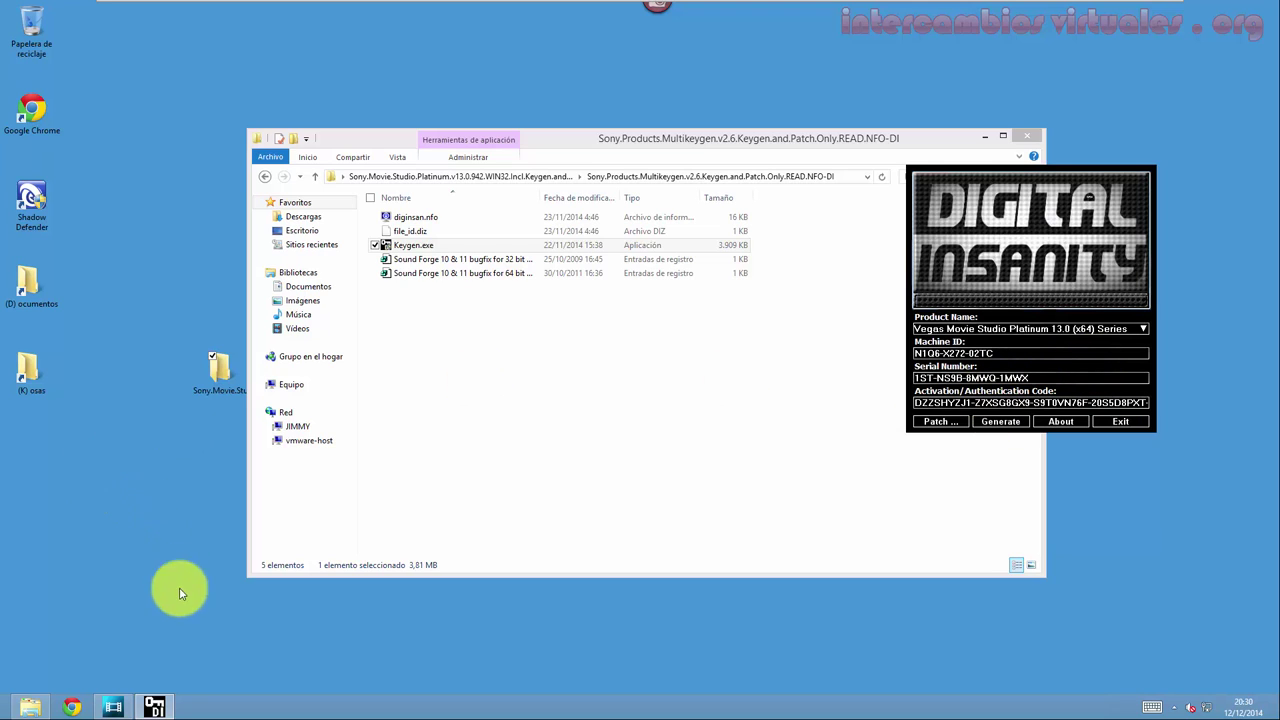
Bring the installer forward, wait for installation to complete, and close it with Finalizar.
{"action": "left_click", "coordinate": [113, 707]}
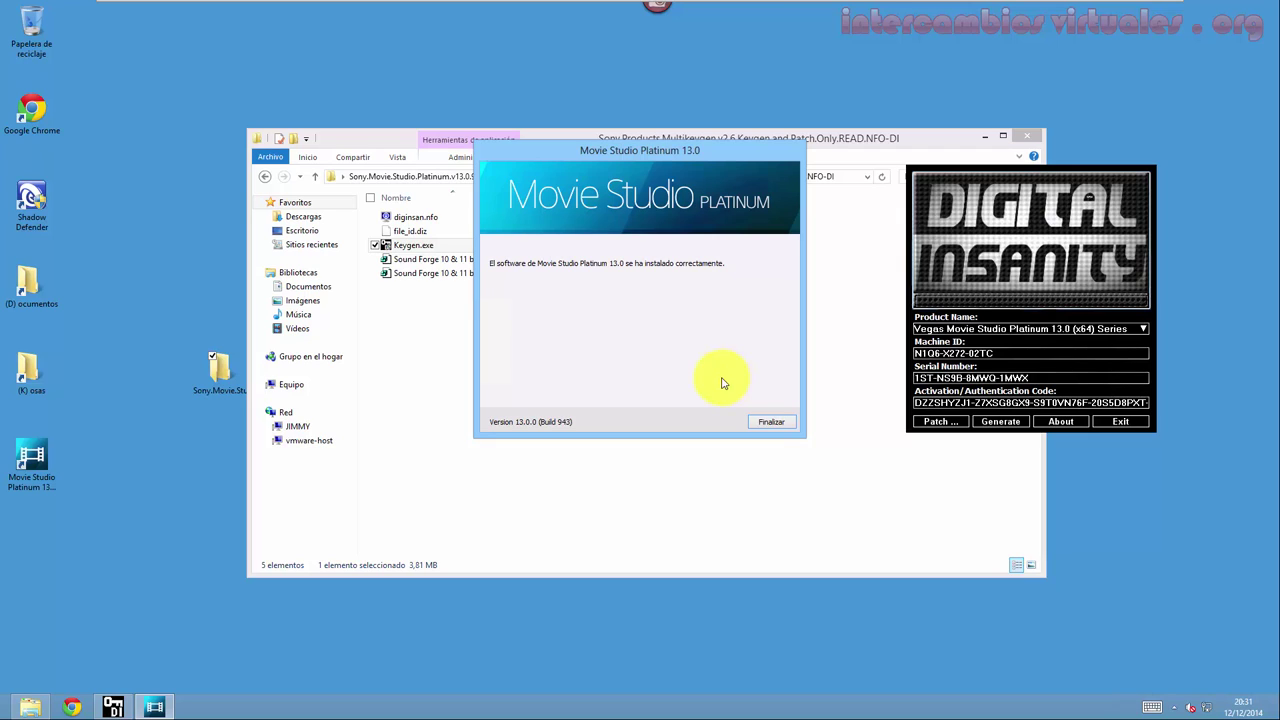
{"action": "left_click", "coordinate": [760, 422]}
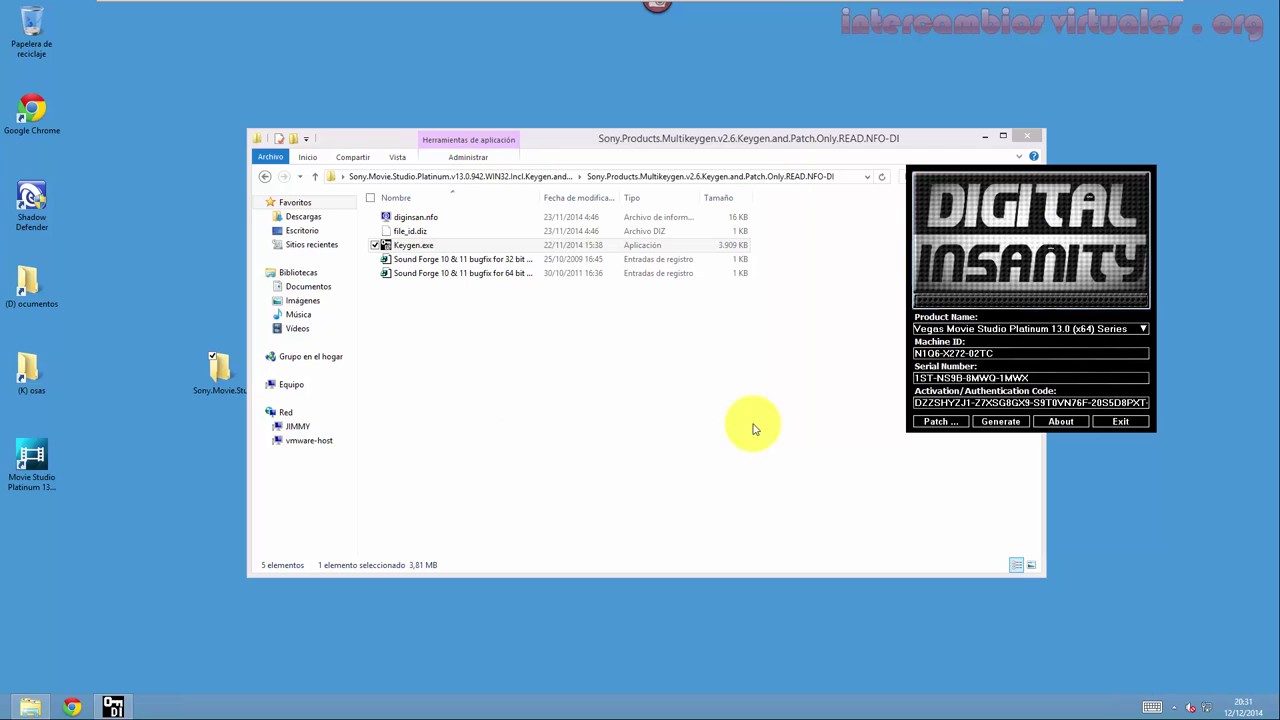
Start the patch and choose Archivos de programa\Sony\Movie Studio Platinum 13.0 as its folder.
{"action": "left_click", "coordinate": [940, 422]}
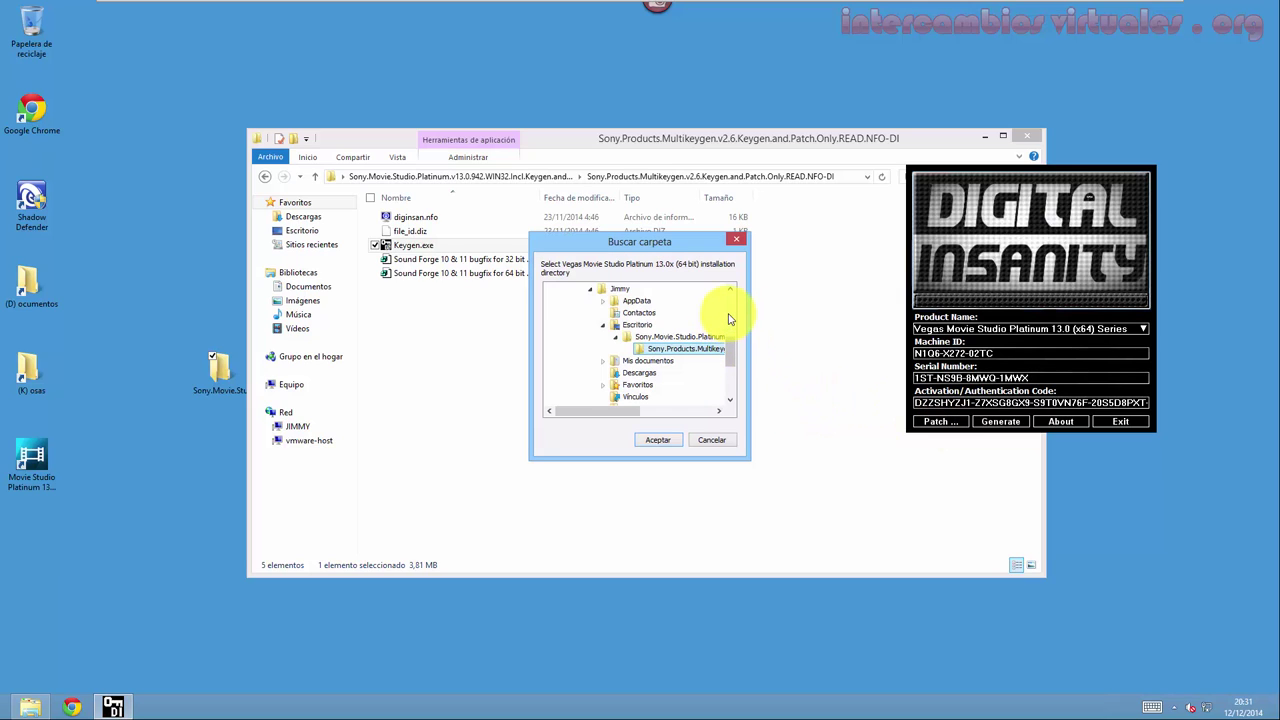
{"action": "left_click", "coordinate": [730, 318]}
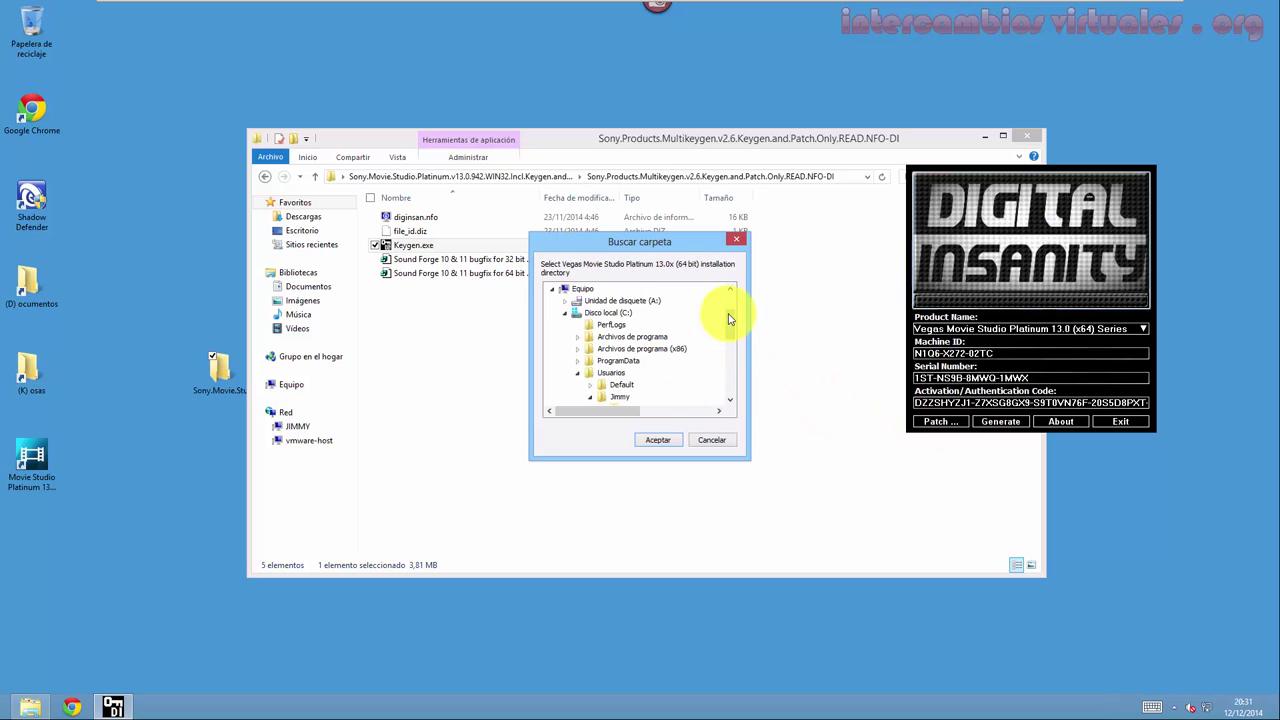
{"action": "left_click", "coordinate": [578, 373]}
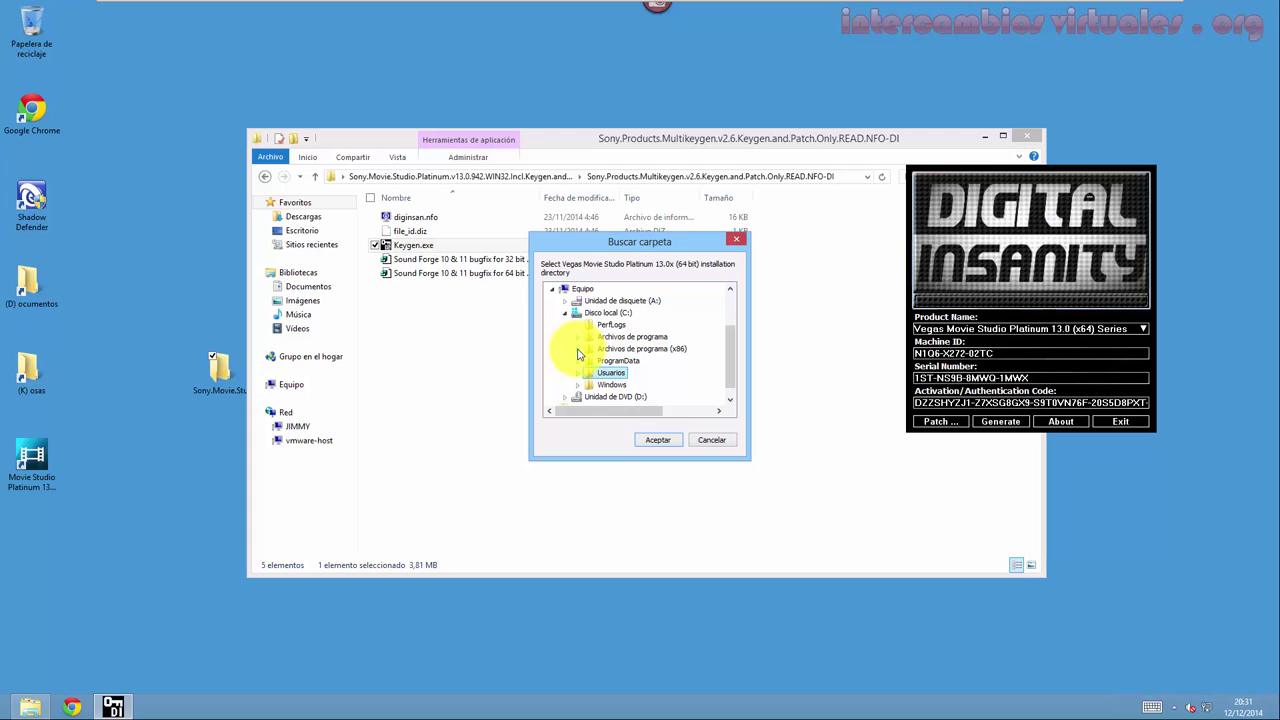
{"action": "left_click", "coordinate": [577, 349]}
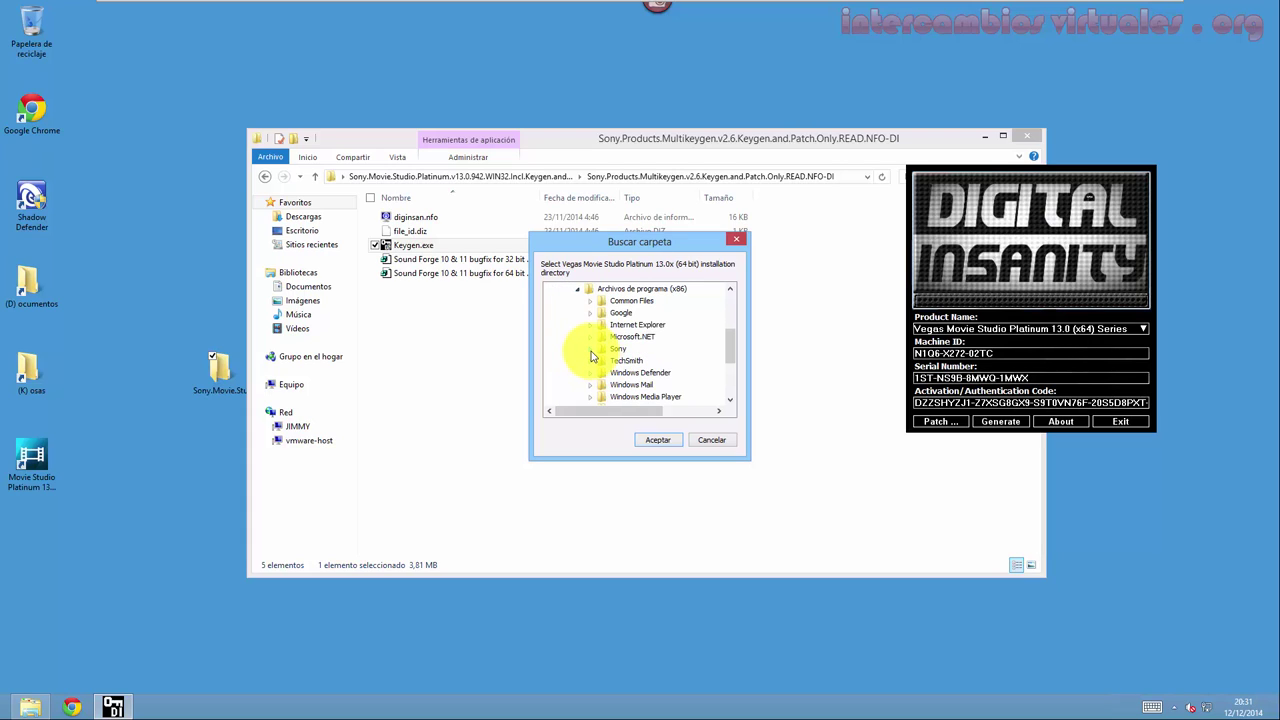
{"action": "left_click", "coordinate": [591, 350]}
{"action": "left_click", "coordinate": [591, 351]}
{"action": "scroll", "coordinate": [584, 350], "scroll_direction": "up", "scroll_amount": 2}
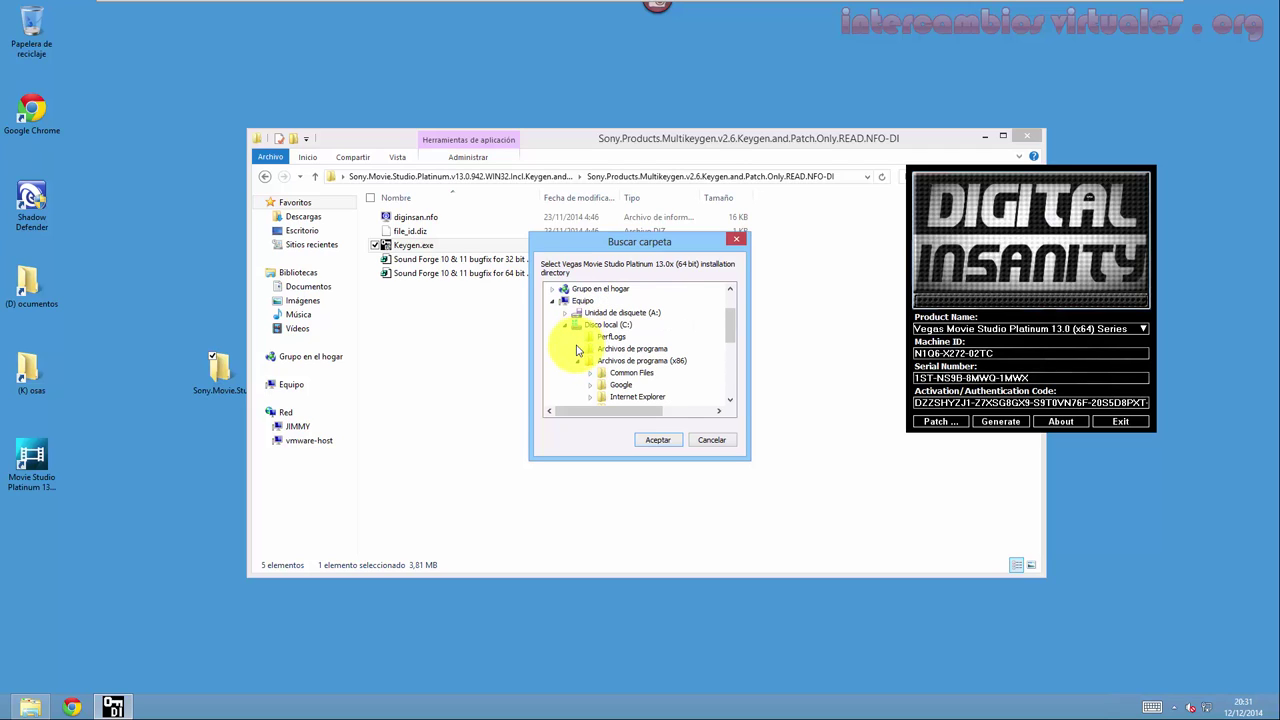
{"action": "scroll", "coordinate": [580, 350], "scroll_direction": "down", "scroll_amount": 2}
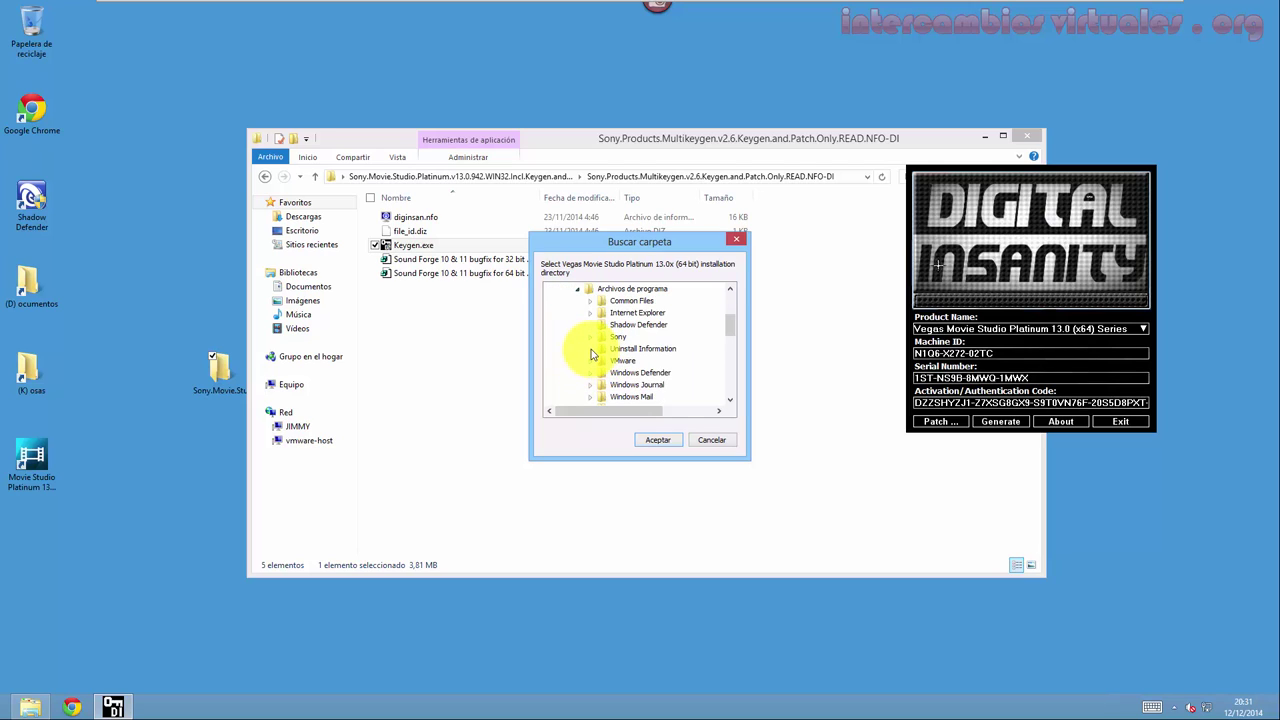
{"action": "left_click", "coordinate": [590, 337]}
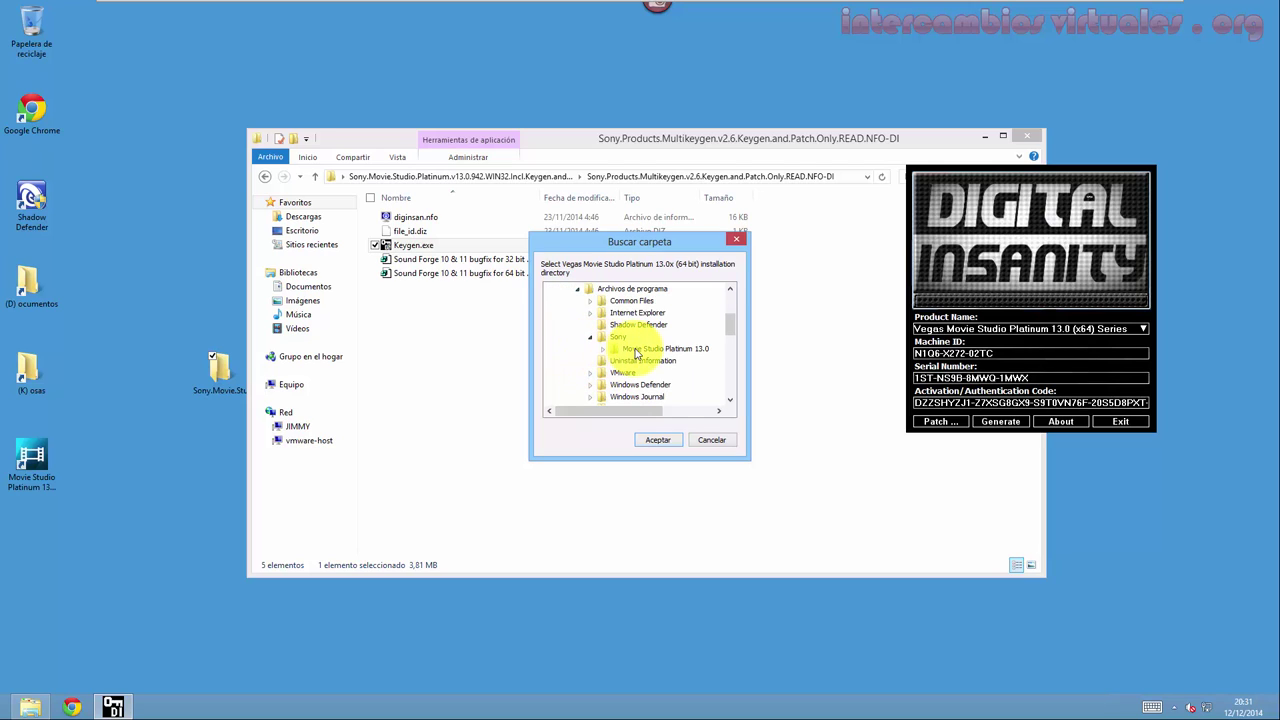
{"action": "left_click", "coordinate": [634, 350]}
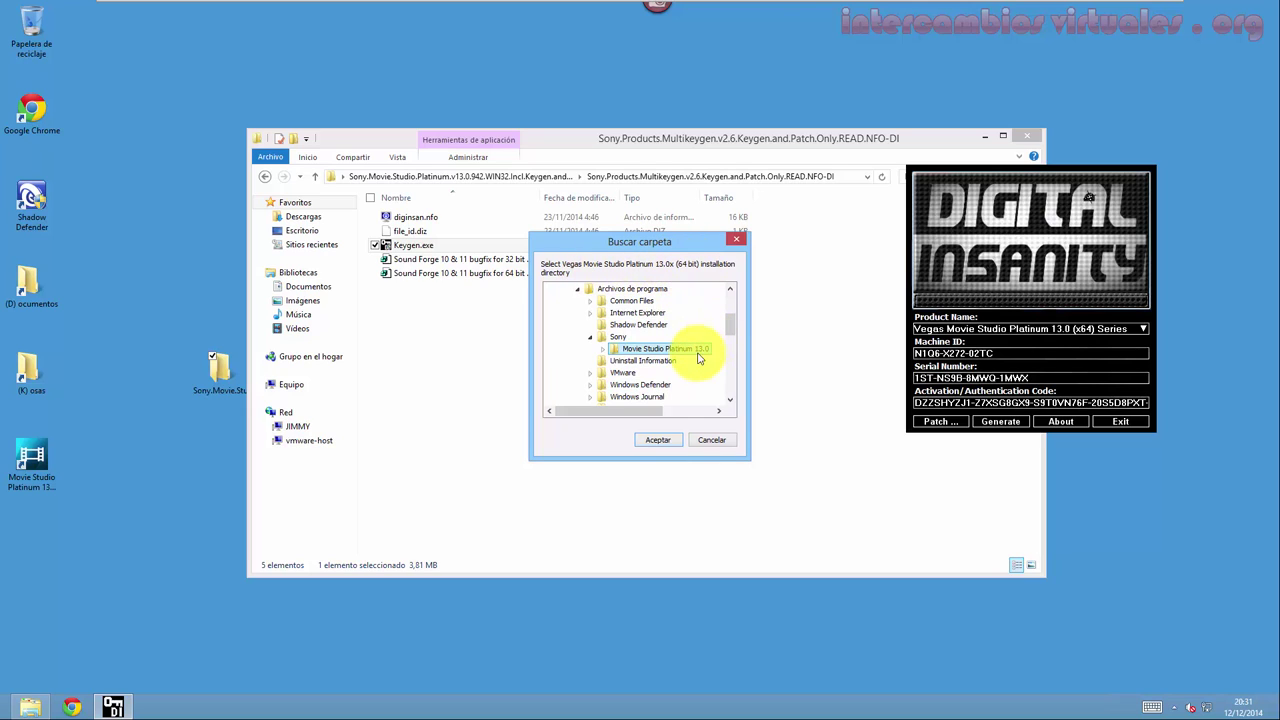
{"action": "left_click", "coordinate": [675, 446]}
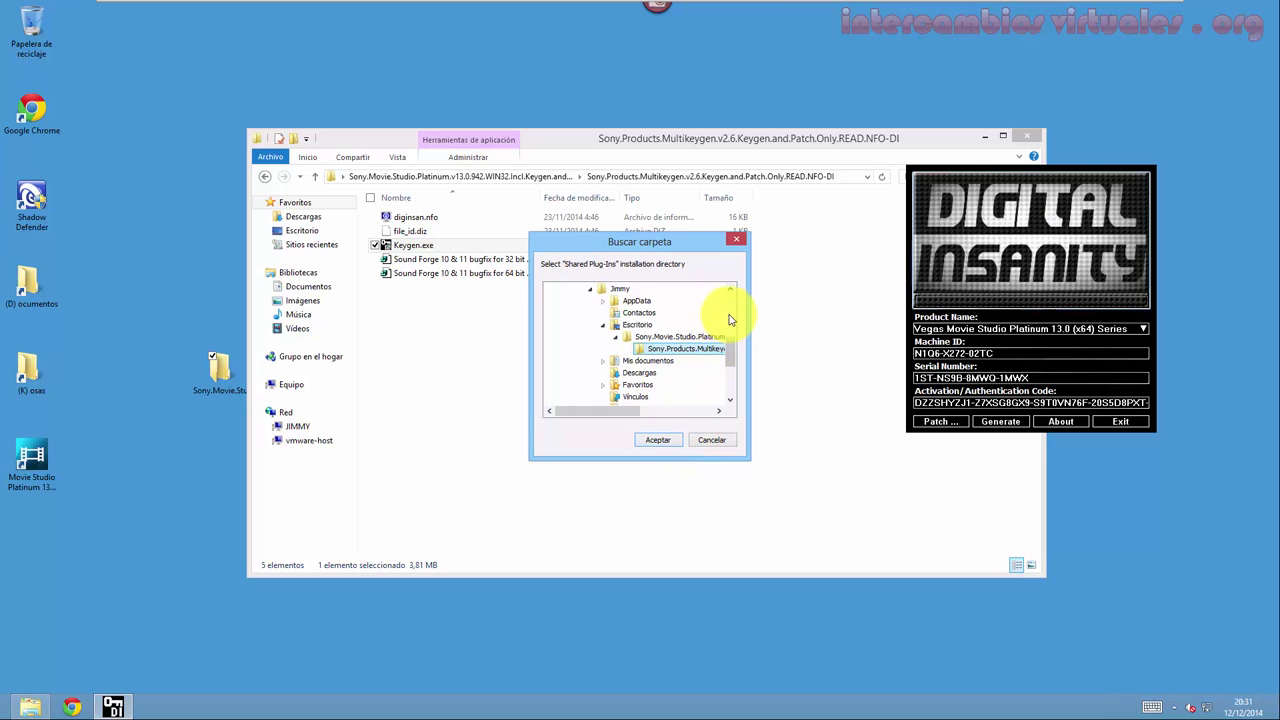
Select Archivos de programa (x86)\Sony\Shared Plug-Ins as the second patch location.
{"action": "scroll", "coordinate": [729, 319], "scroll_direction": "up", "scroll_amount": 3}
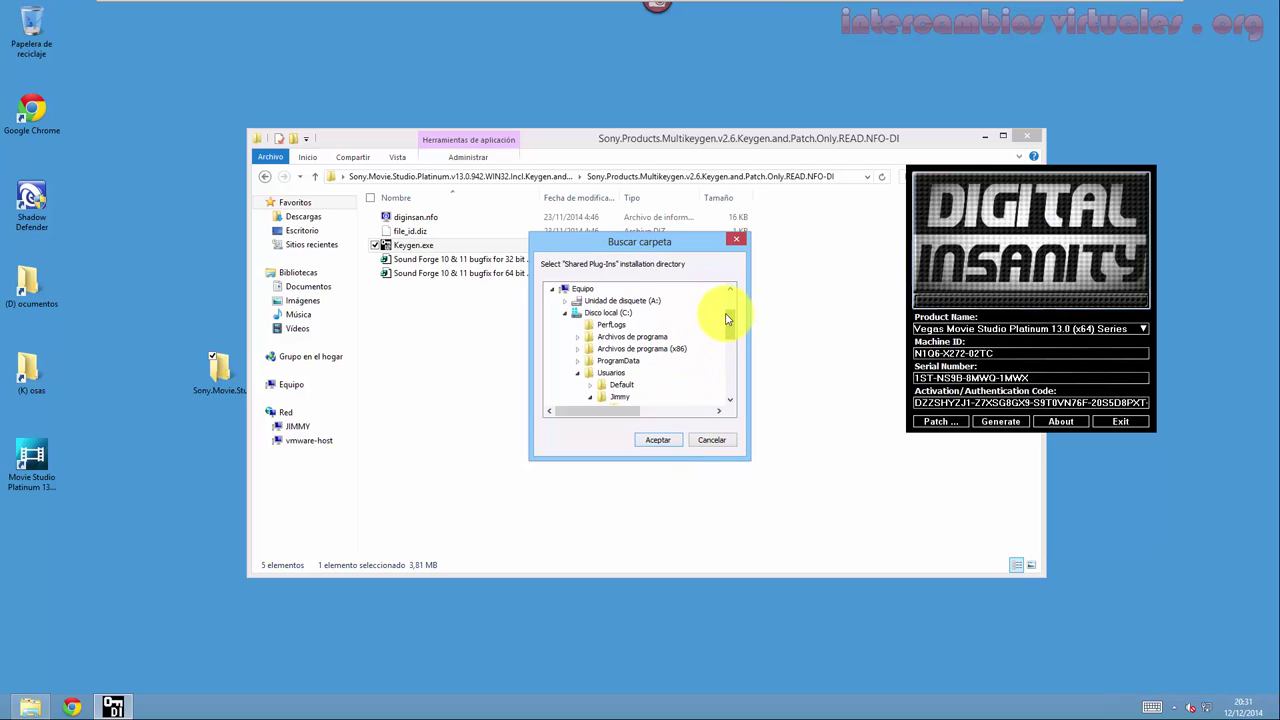
{"action": "left_click", "coordinate": [589, 348]}
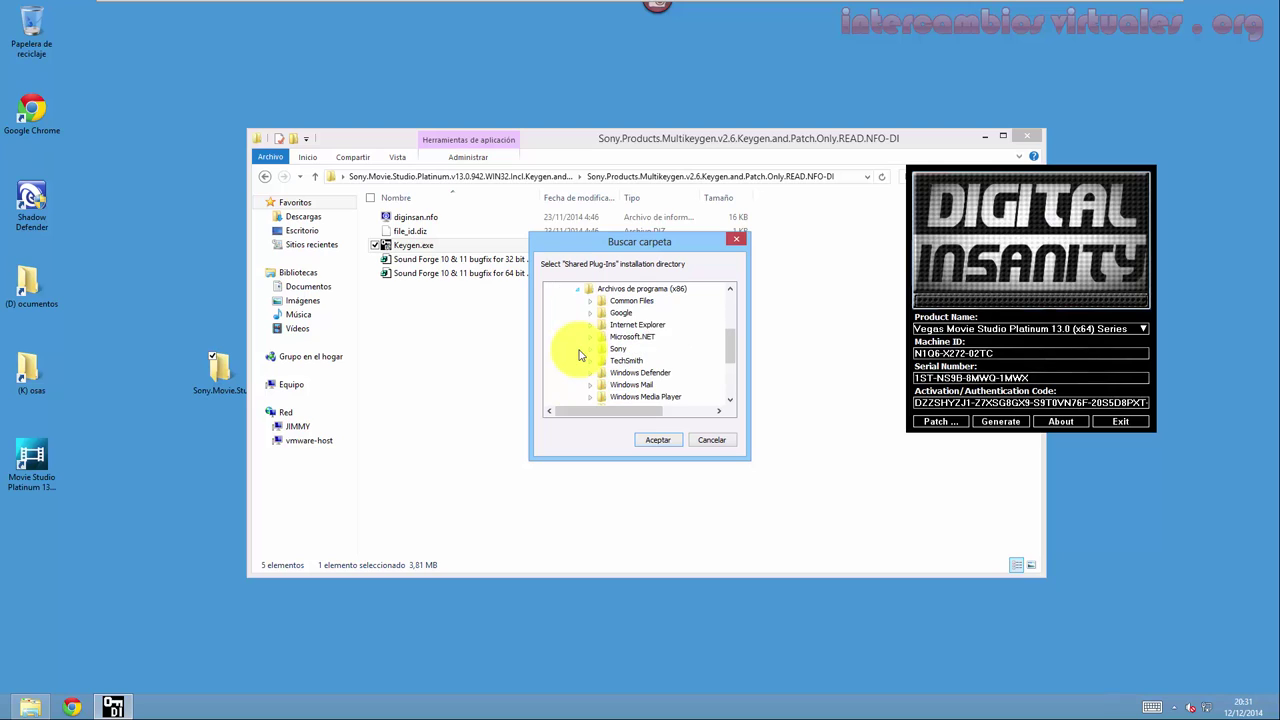
{"action": "left_click", "coordinate": [590, 349]}
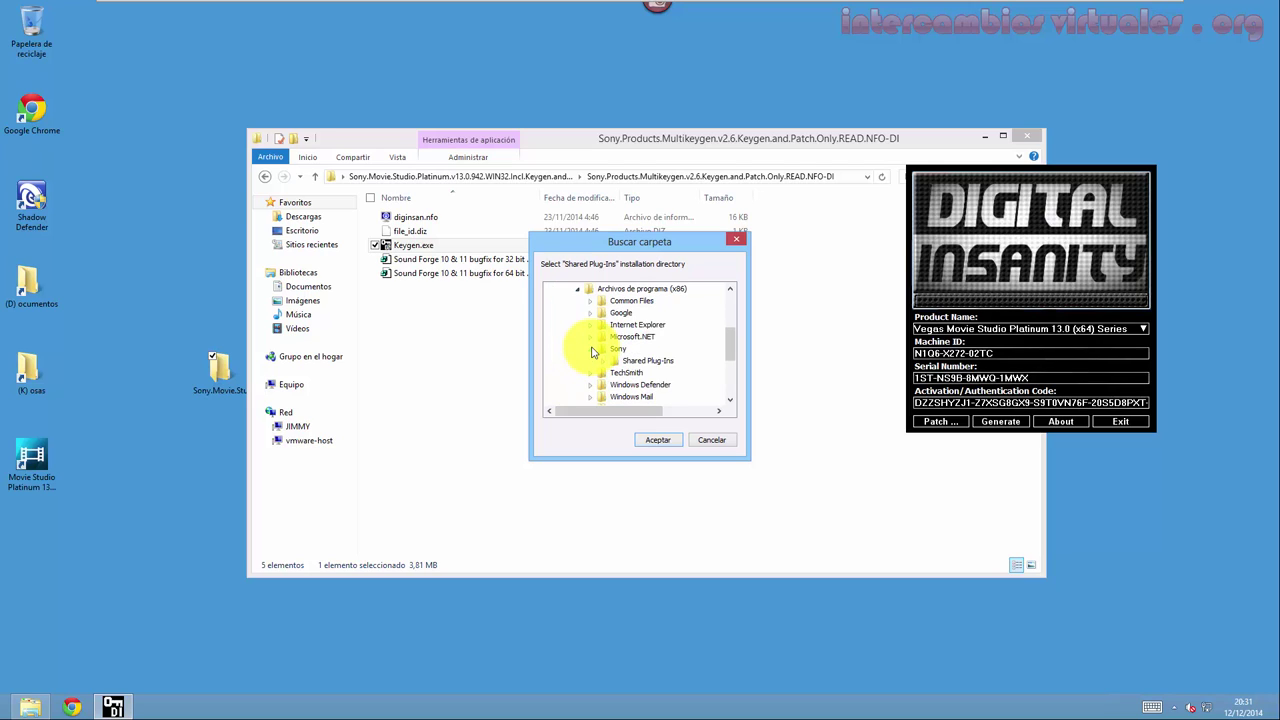
{"action": "left_click", "coordinate": [649, 361]}
{"action": "left_click", "coordinate": [656, 441]}
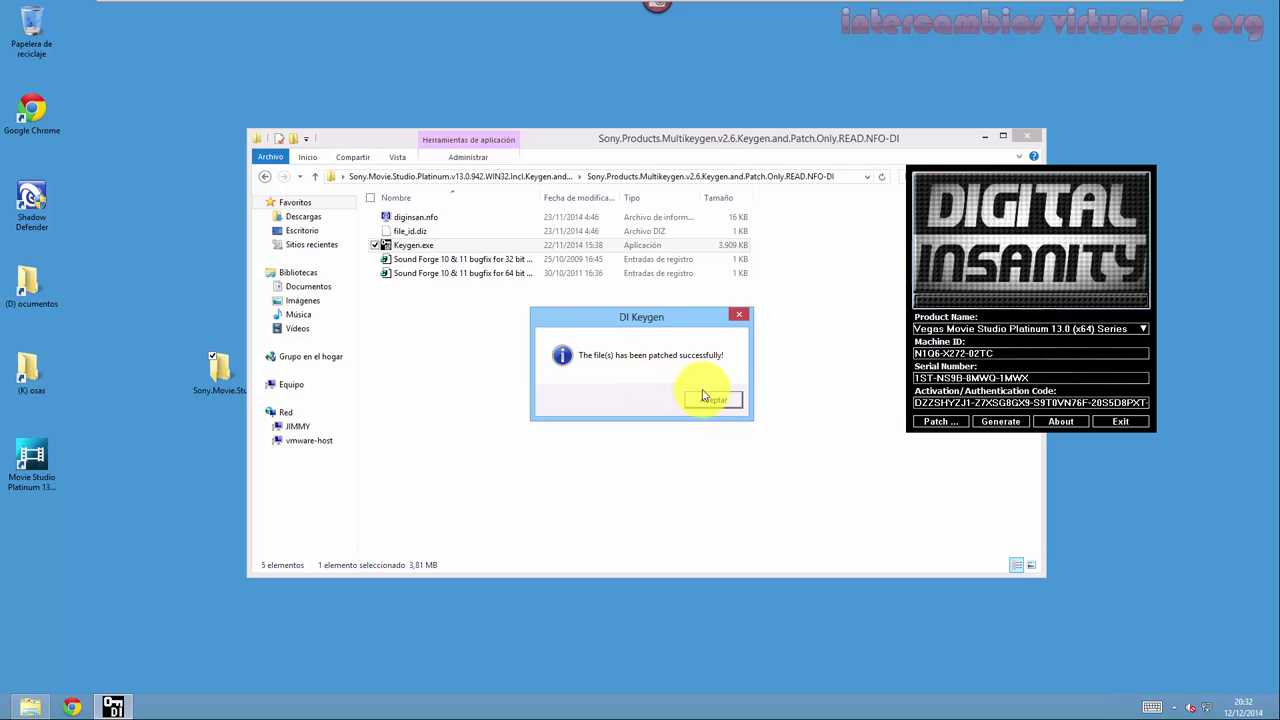
Dismiss the patch success message and generate a new serial and activation code.
{"action": "left_click", "coordinate": [705, 398]}
{"action": "left_click", "coordinate": [995, 424]}
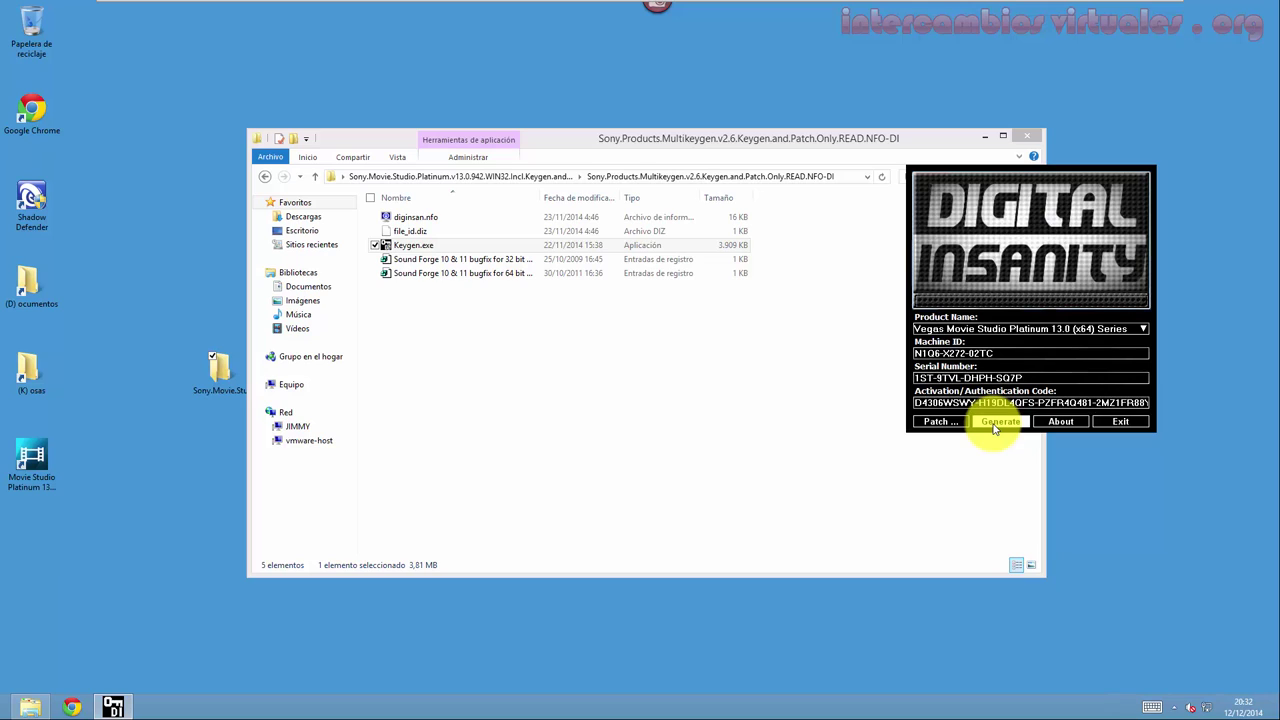
{"action": "left_click", "coordinate": [997, 422]}
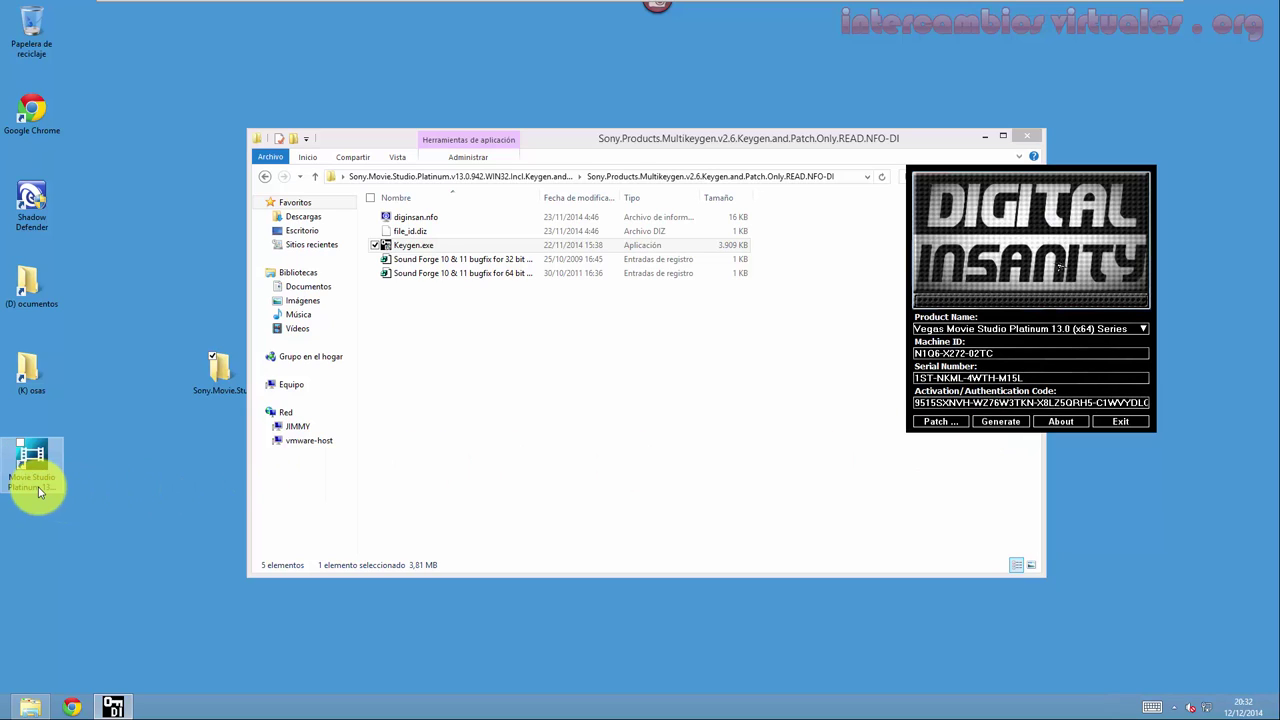
Launch Movie Studio, paste the keygen's serial number, and choose 'Registrarme desde otro equipo'.
{"action": "double_click", "coordinate": [38, 480]}
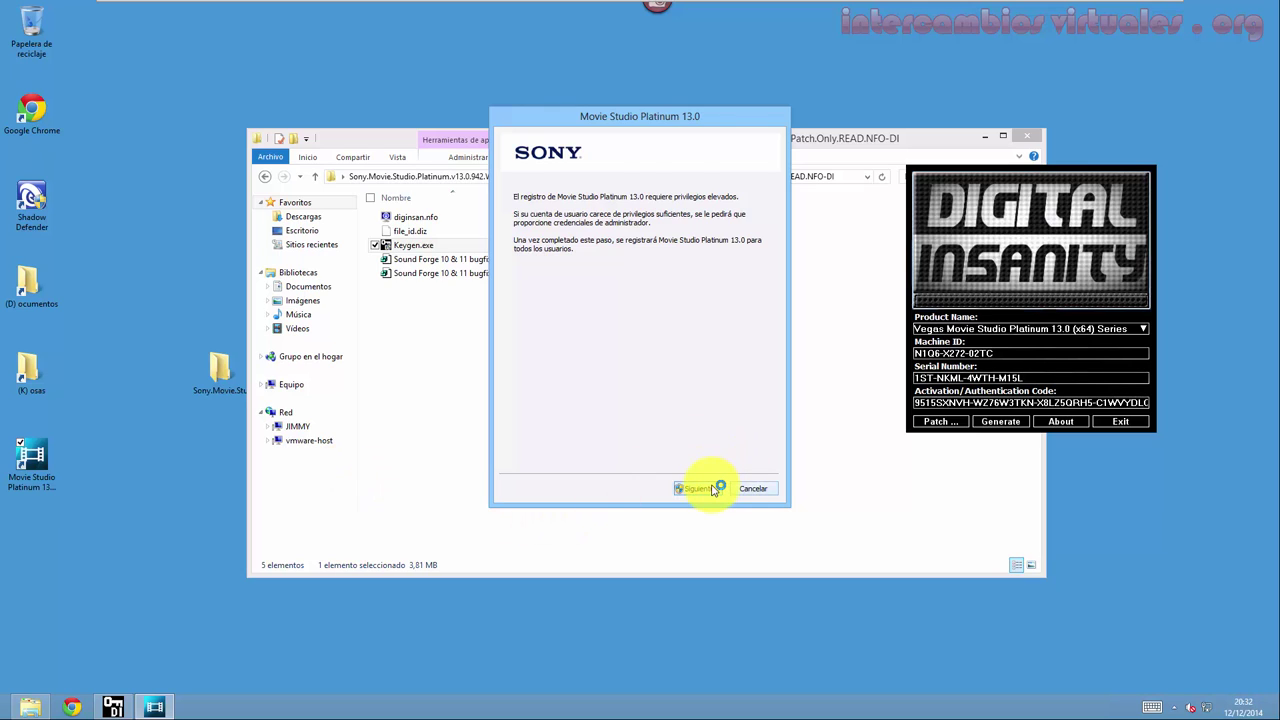
{"action": "left_click", "coordinate": [712, 488]}
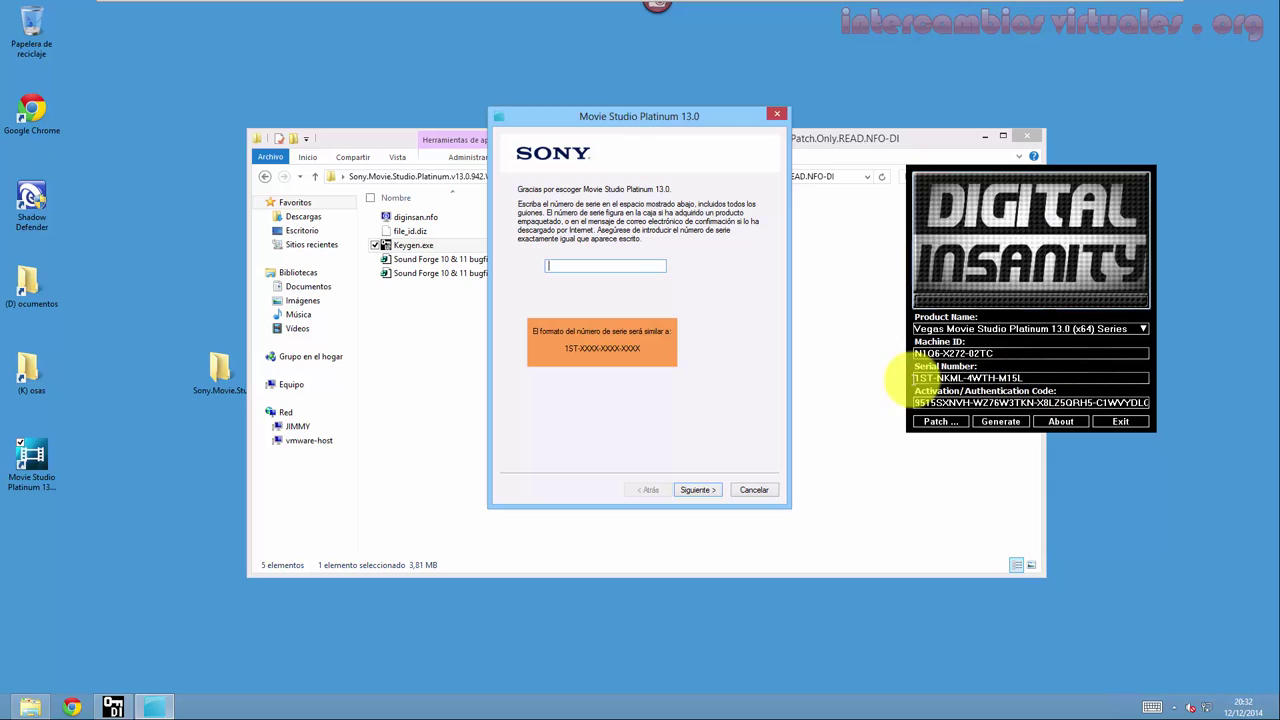
{"action": "double_click", "coordinate": [918, 378]}
{"action": "key", "text": "ctrl+c"}
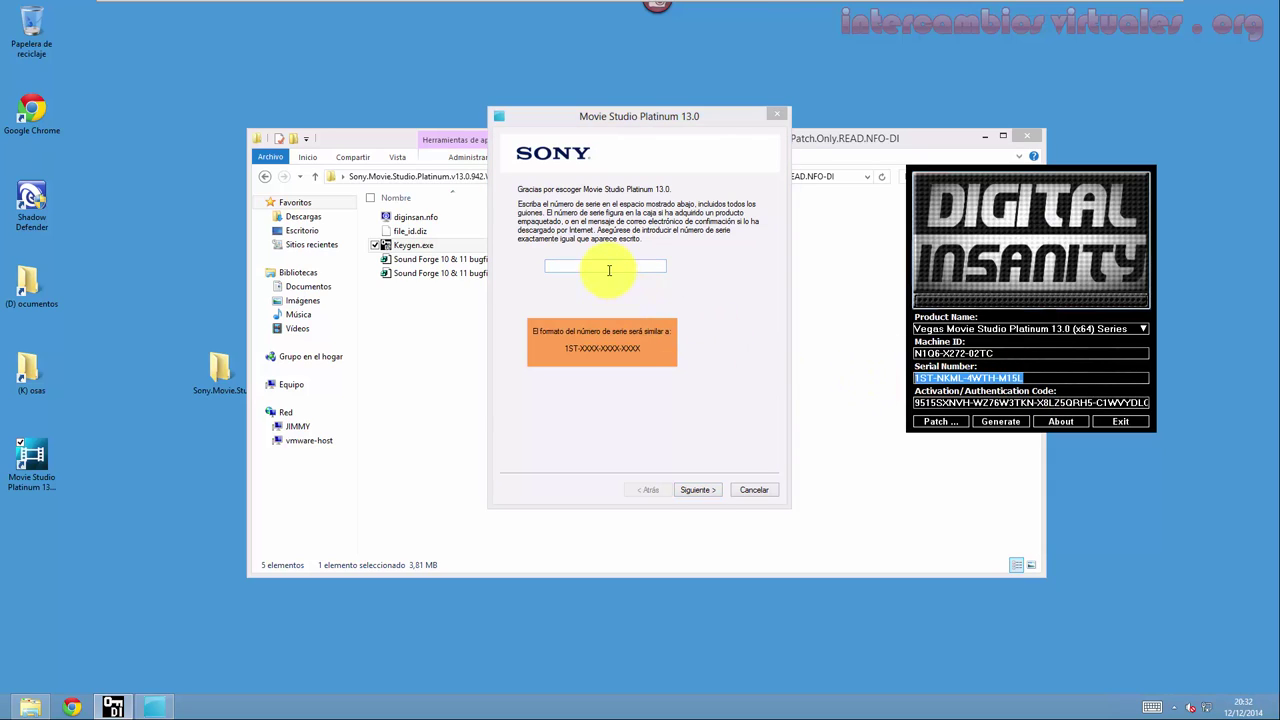
{"action": "left_click", "coordinate": [608, 270]}
{"action": "key", "text": "ctrl+v"}
{"action": "left_click", "coordinate": [697, 489]}
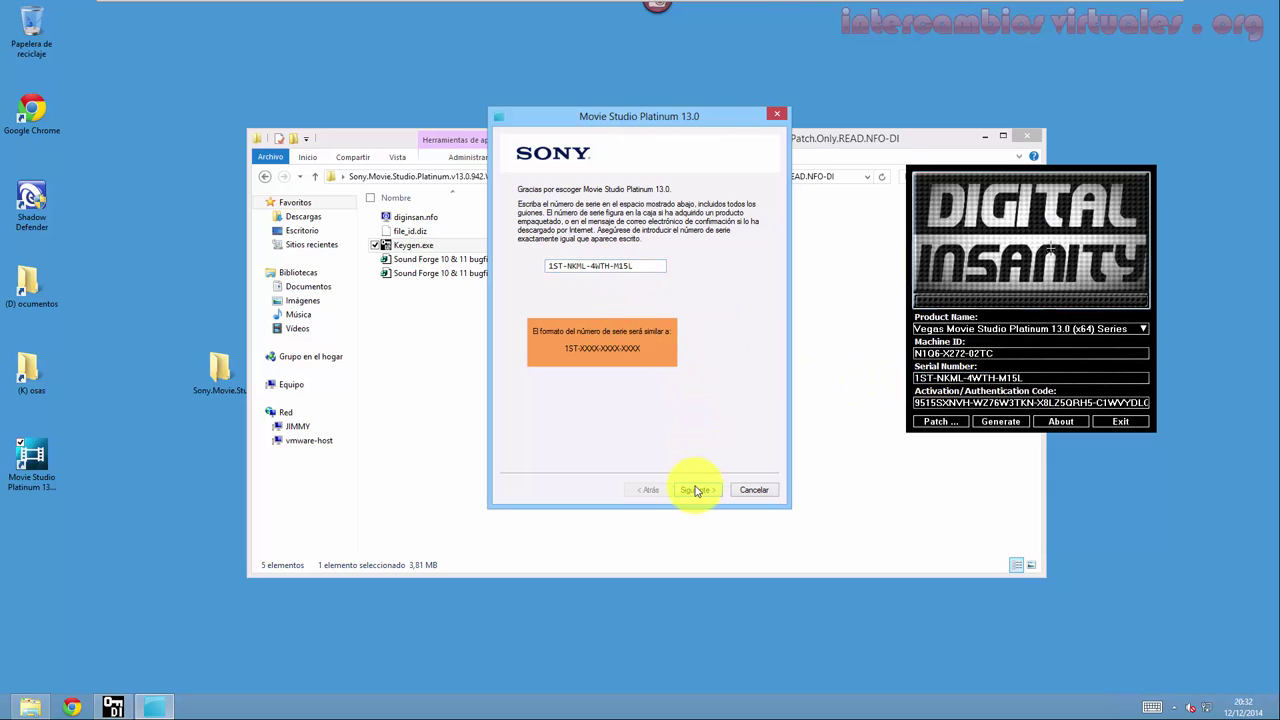
{"action": "left_click", "coordinate": [598, 285]}
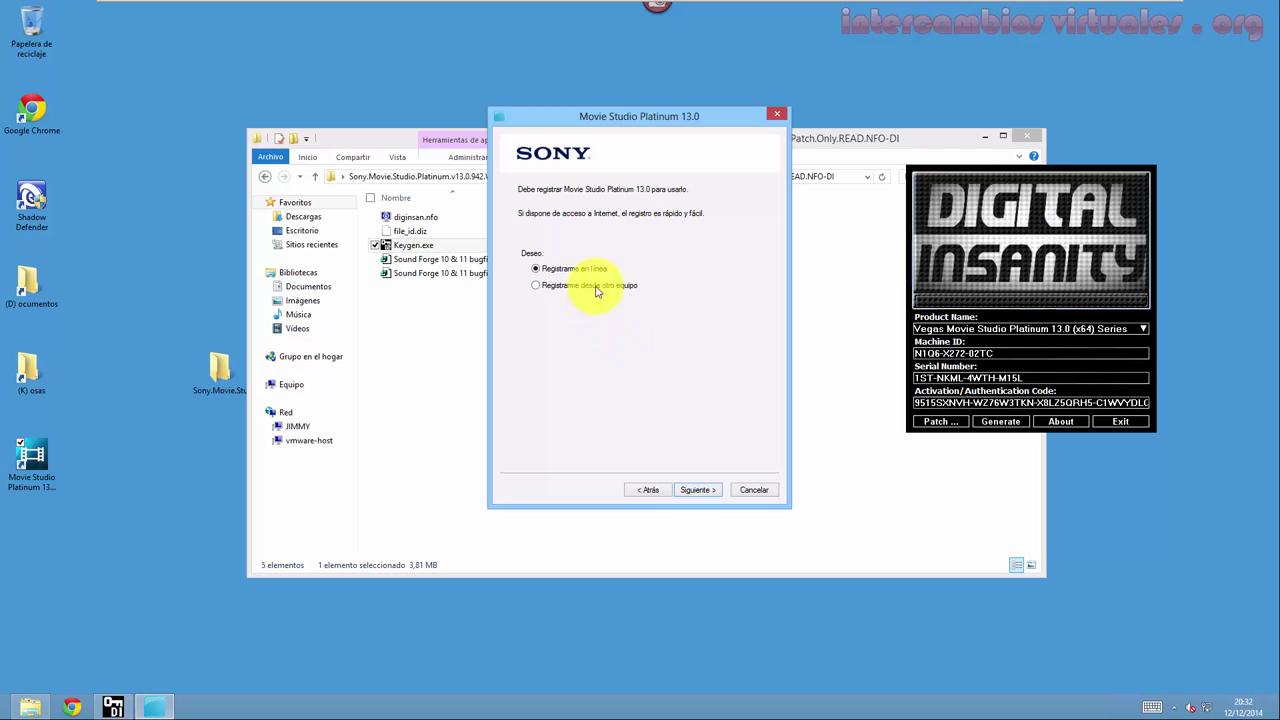
Enter the user's first name, surname and e-mail address in the registration form.
{"action": "left_click", "coordinate": [697, 490]}
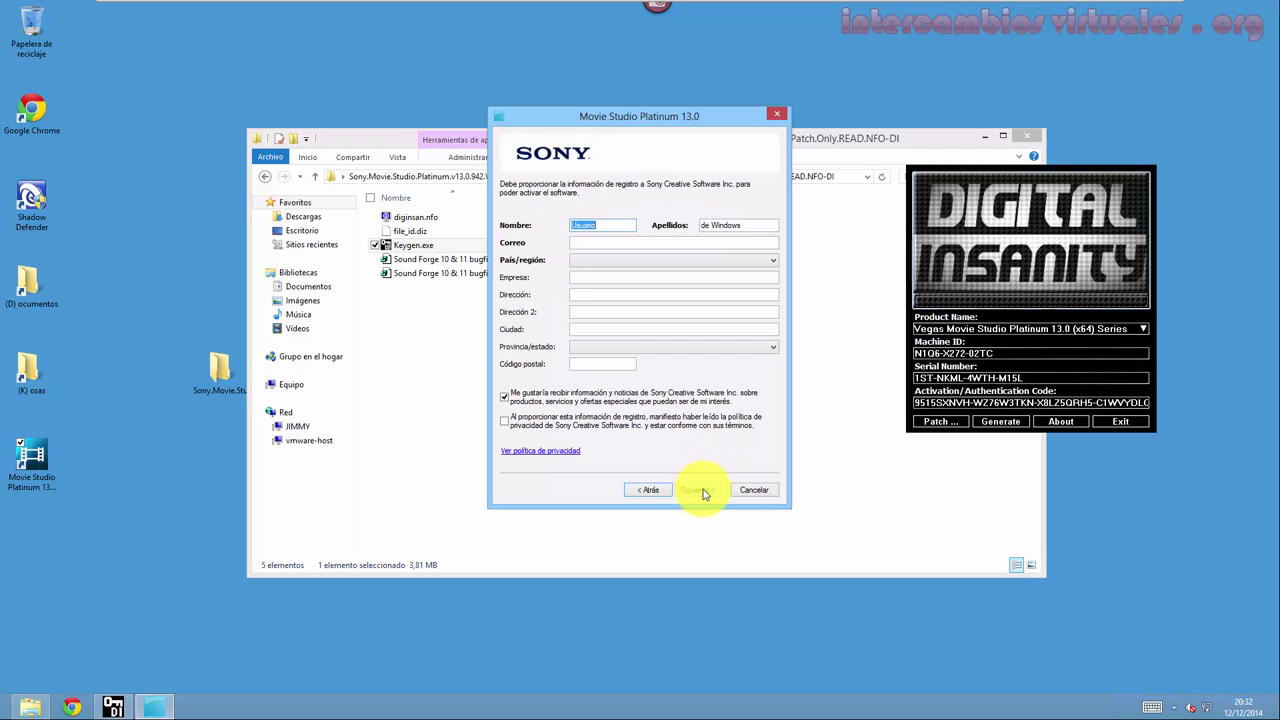
{"action": "type", "text": "iimmy"}
{"action": "key", "text": "Tab"}
{"action": "type", "text": "cripto"}
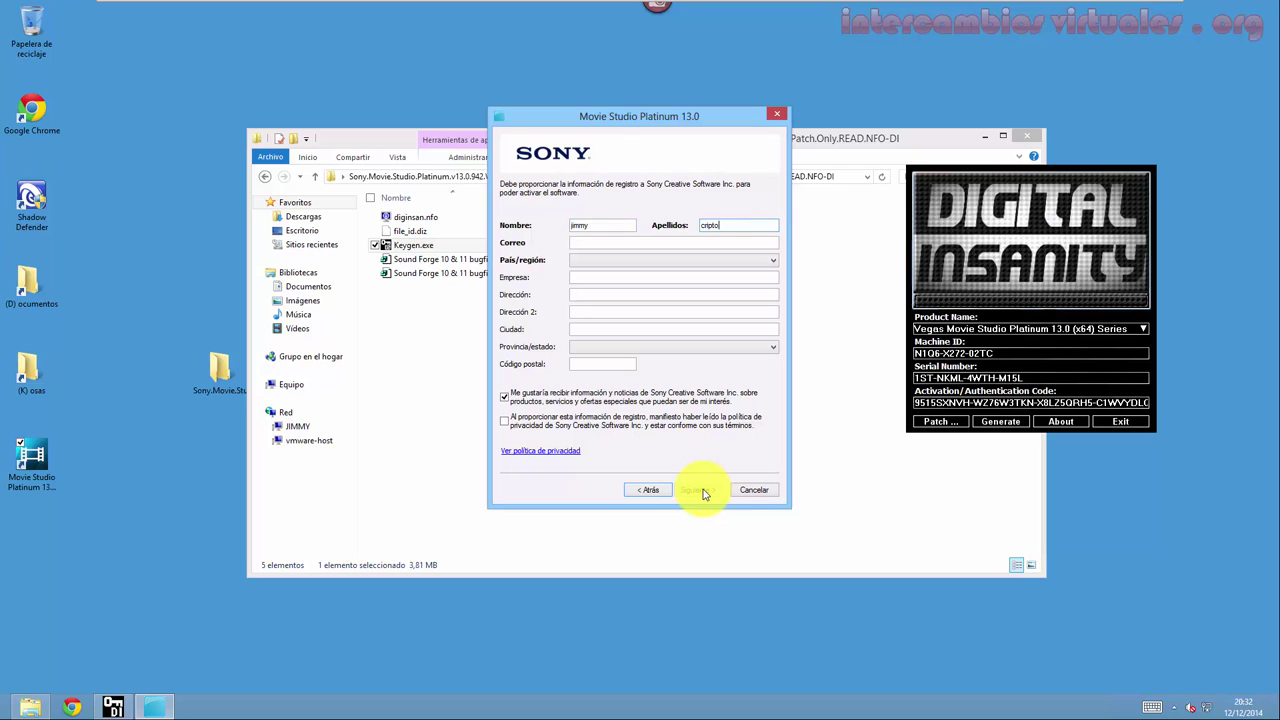
{"action": "type", "text": "y"}
{"action": "key", "text": "Tab"}
{"action": "type", "text": "user@"}
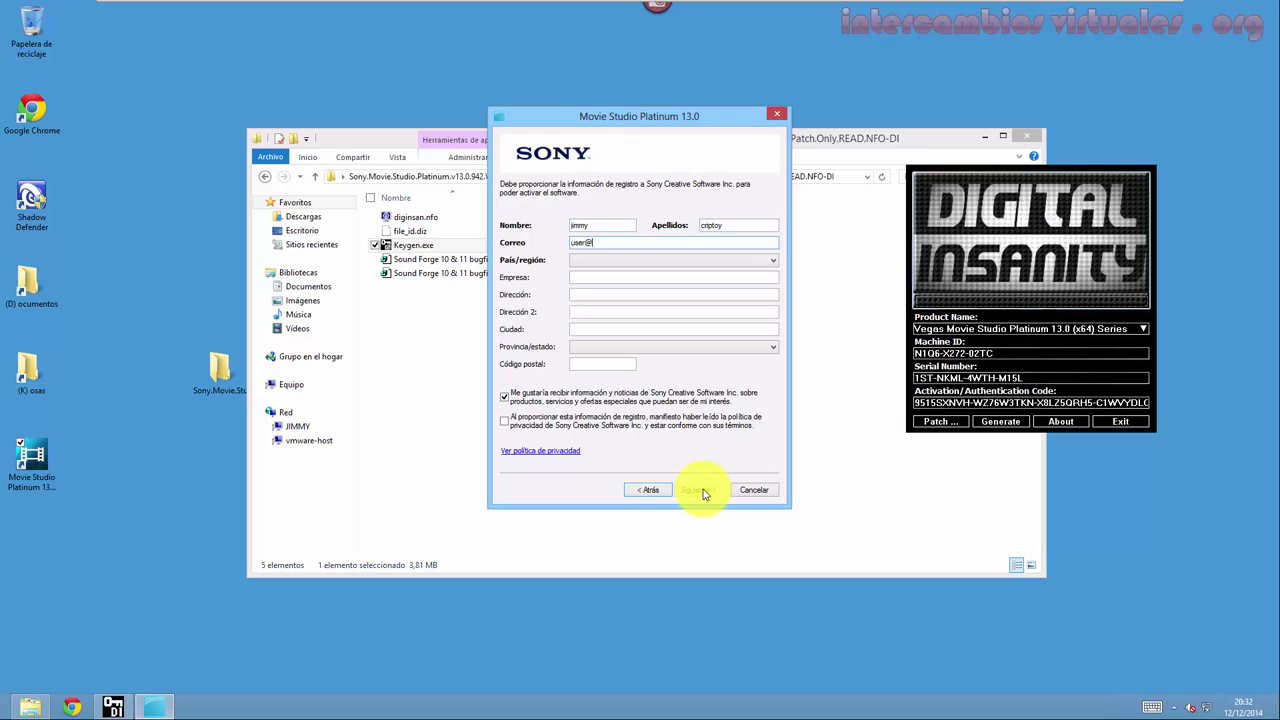
{"action": "type", "text": "gmail.com"}
{"action": "key", "text": "Tab"}
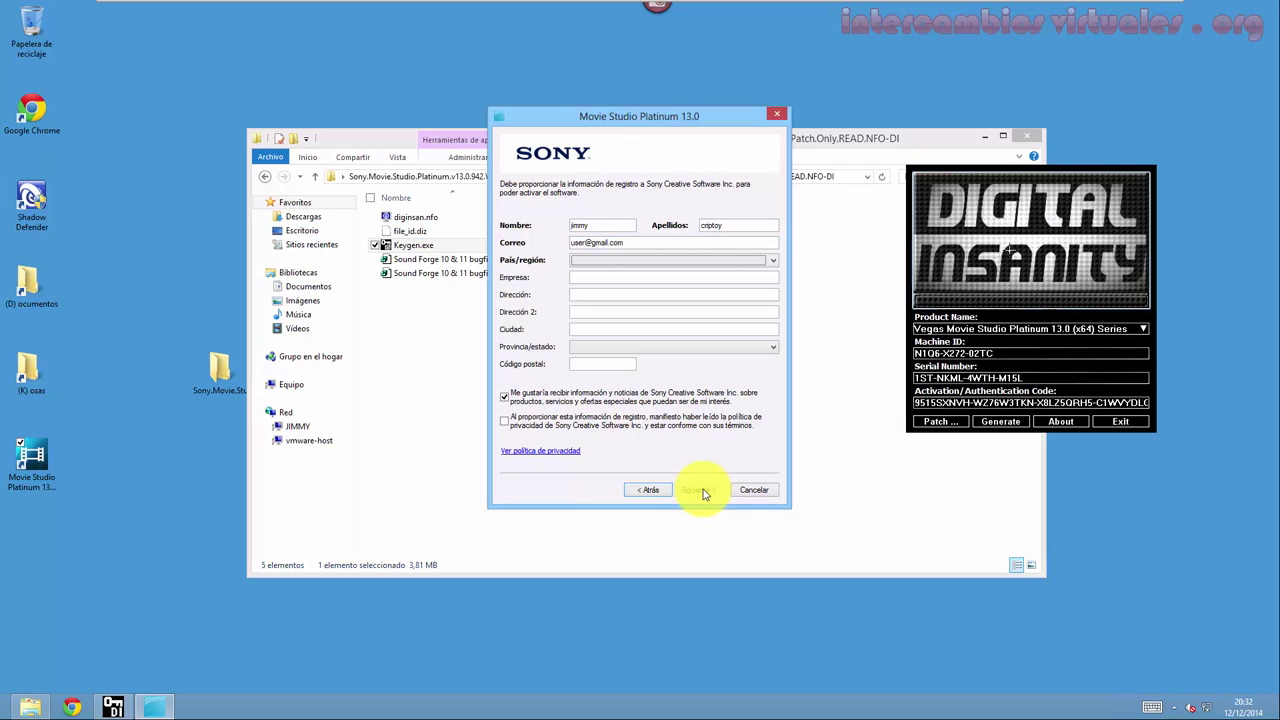
Choose México as country, accept the privacy terms, and save Registrar Movie Studio Platinum.htm.
{"action": "key", "text": "m"}
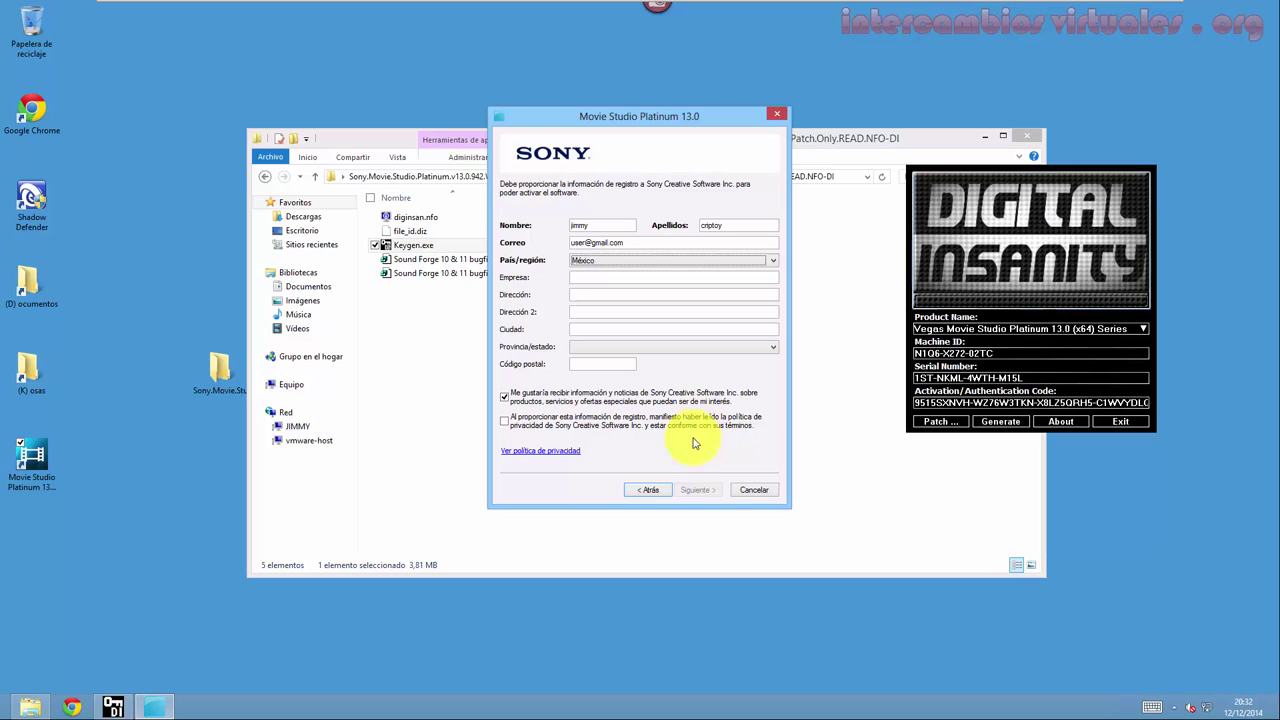
{"action": "left_click", "coordinate": [696, 424]}
{"action": "left_click", "coordinate": [697, 490]}
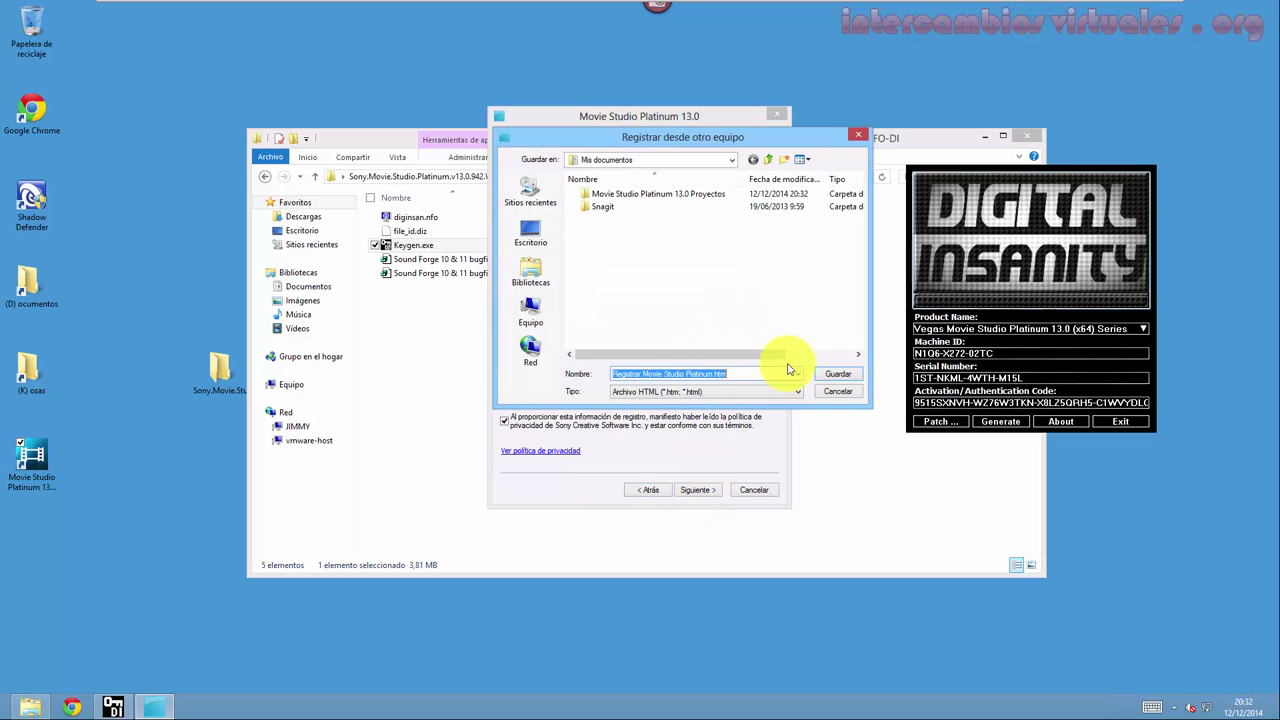
{"action": "key", "text": "Return"}
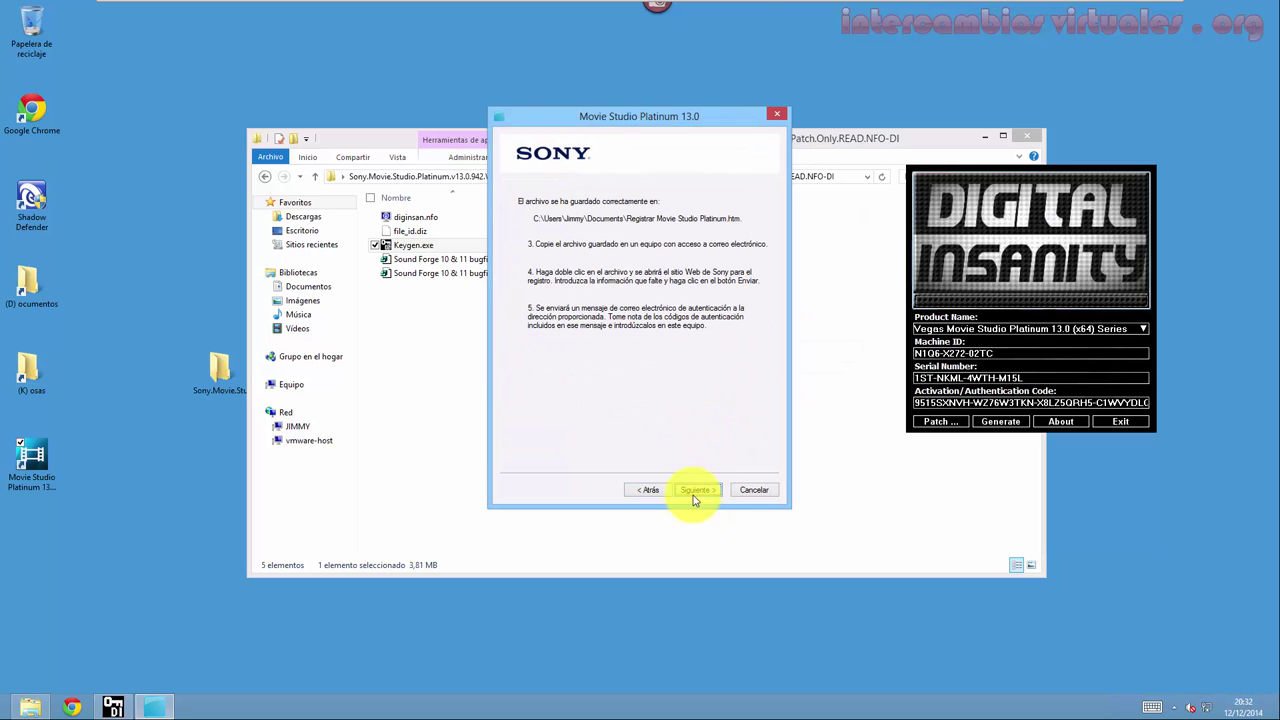
Paste the keygen's activation code into the authentication field and finish registration.
{"action": "left_click", "coordinate": [694, 490]}
{"action": "left_click", "coordinate": [694, 490]}
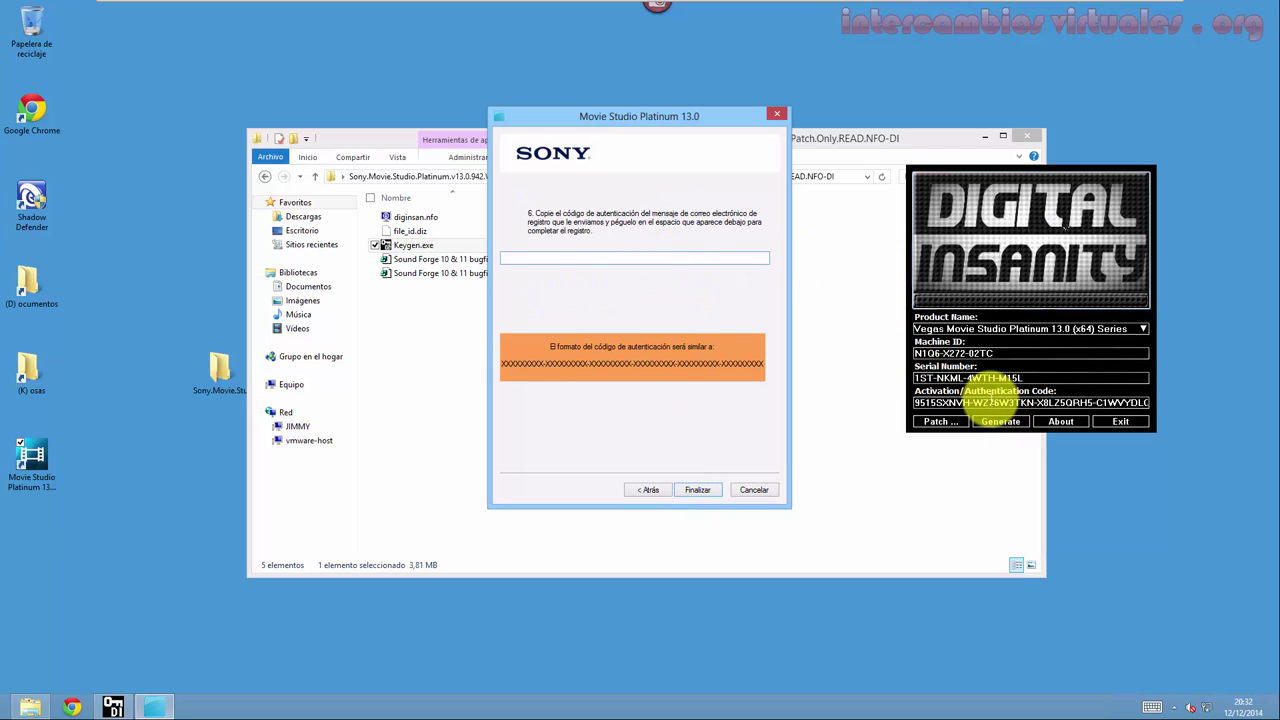
{"action": "left_click", "coordinate": [998, 418]}
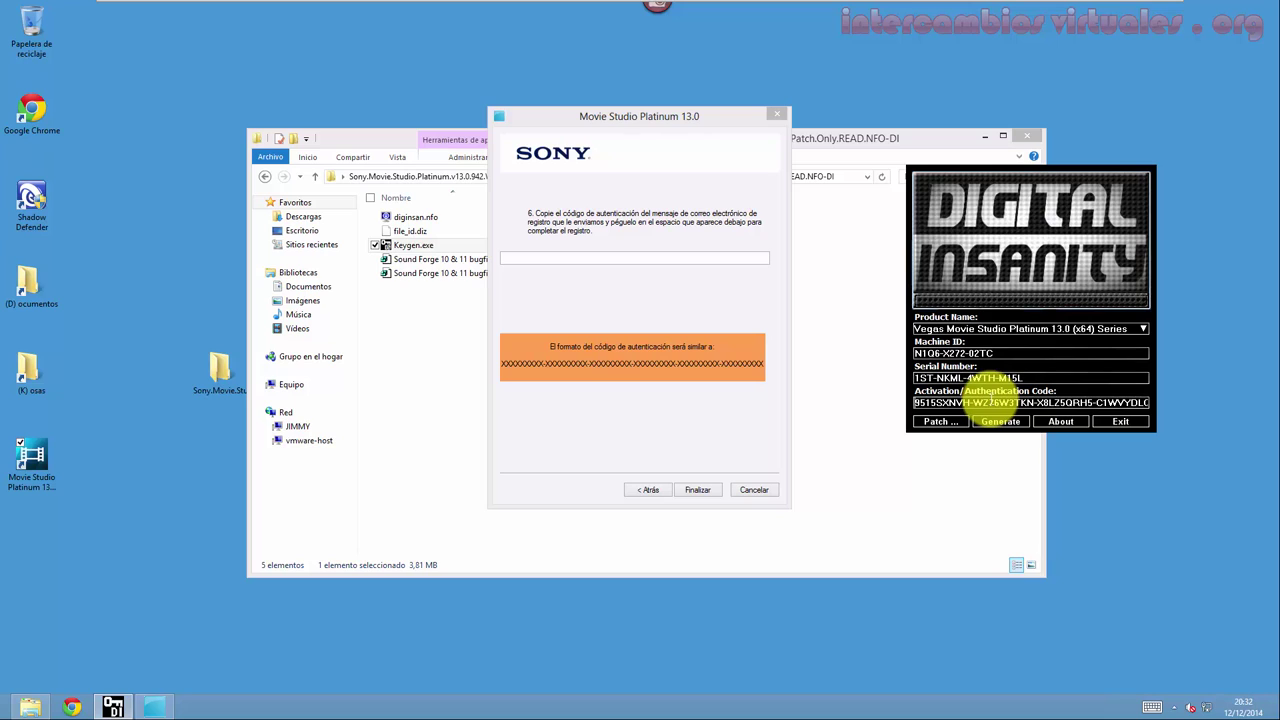
{"action": "double_click", "coordinate": [984, 401]}
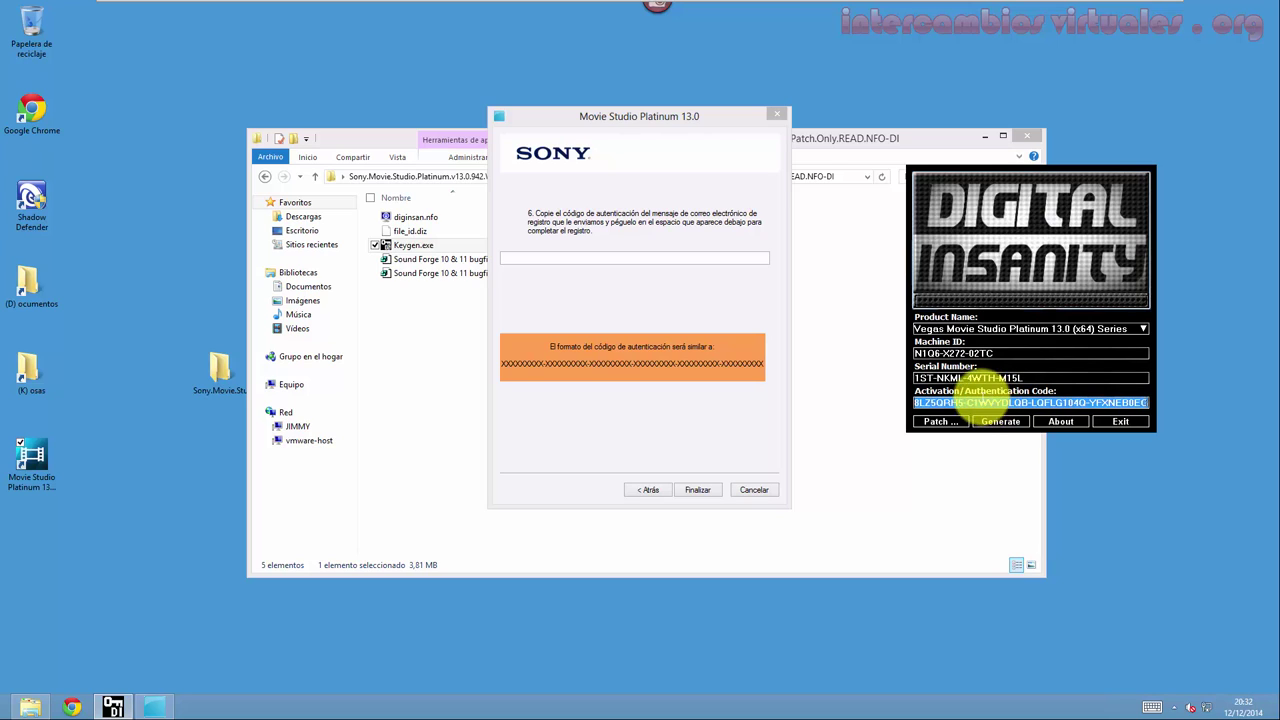
{"action": "left_click", "coordinate": [580, 258]}
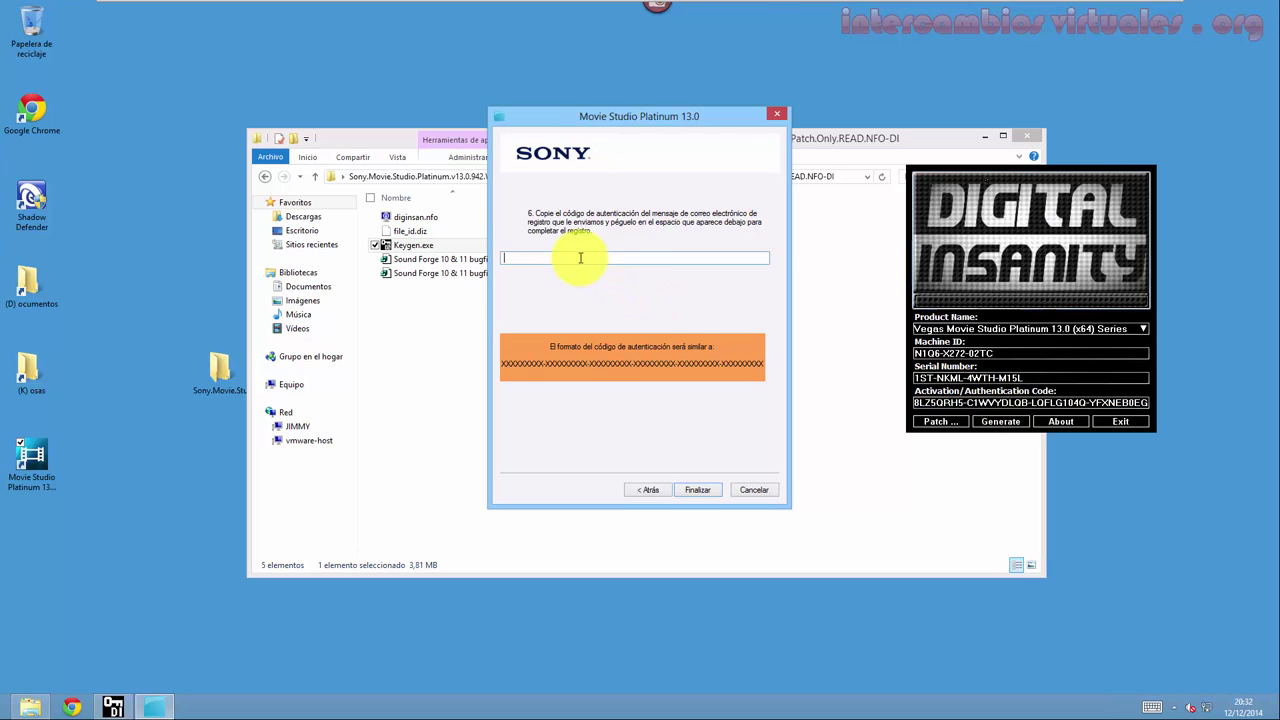
{"action": "key", "text": "ctrl+v"}
{"action": "left_click", "coordinate": [683, 494]}
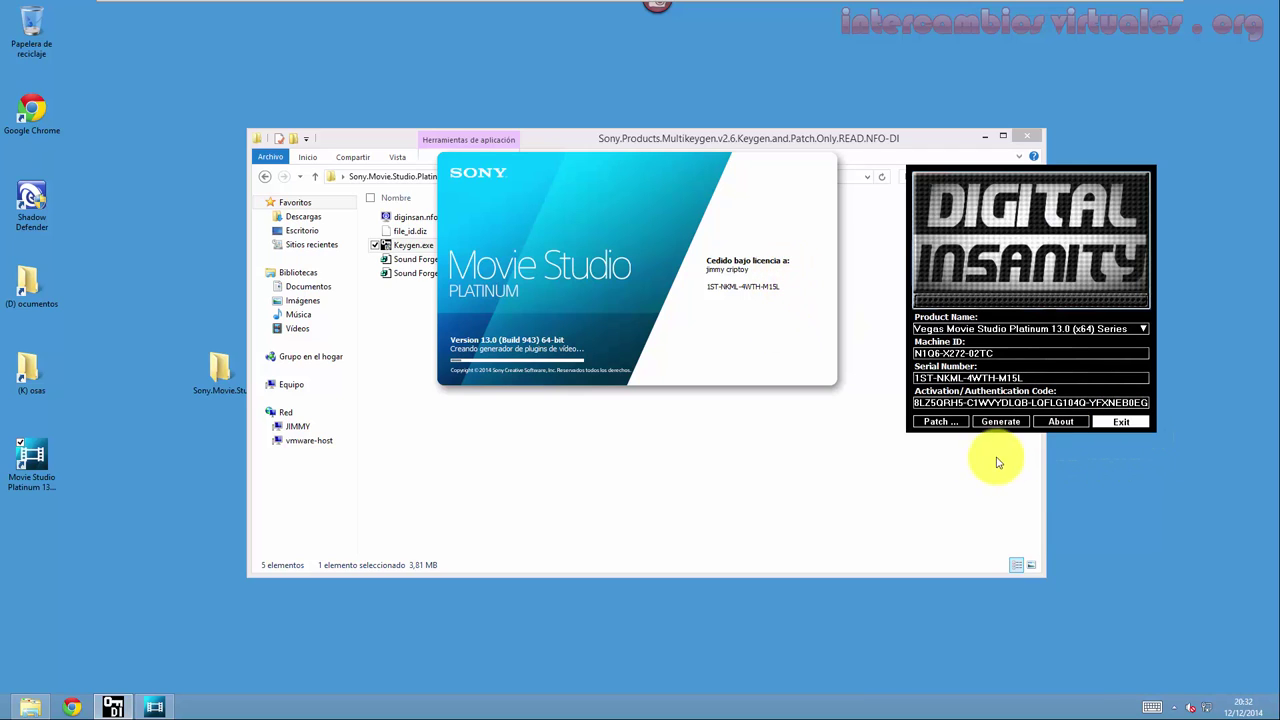
Close the keygen, then dismiss the HitFilm plugin error, the Bienvenido window and the help balloons.
{"action": "key", "text": "Escape"}
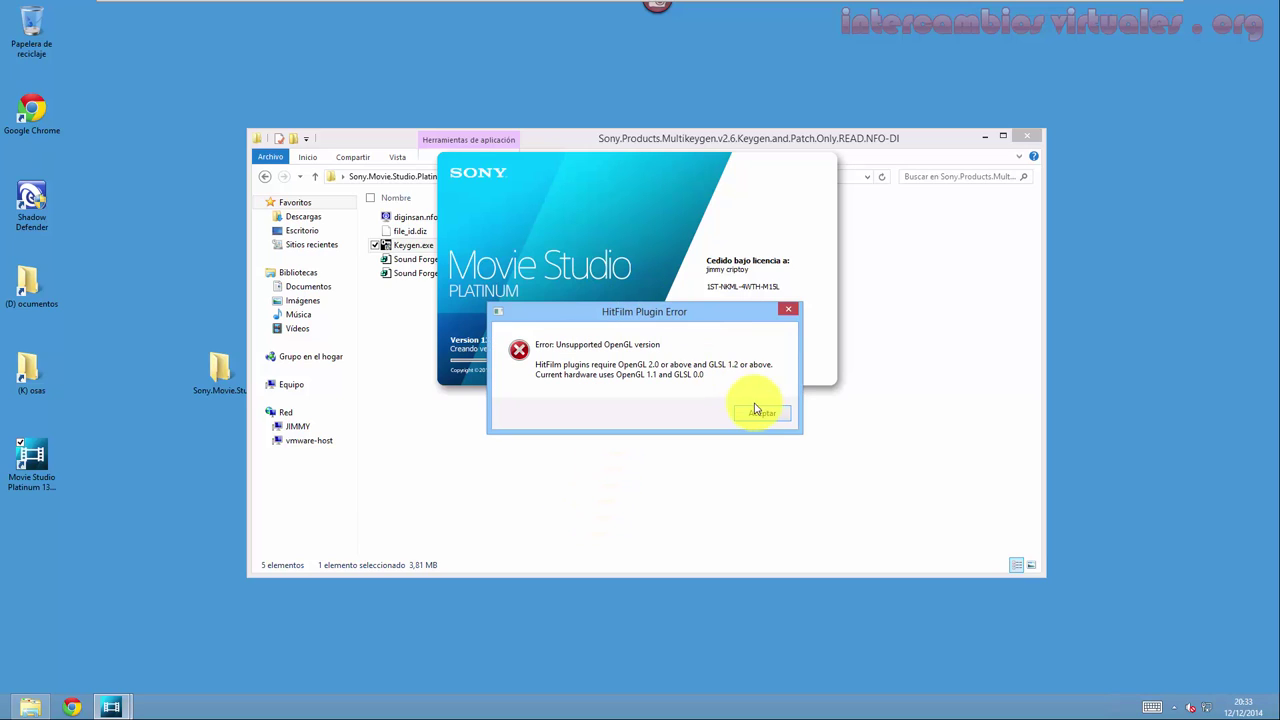
{"action": "left_click", "coordinate": [761, 413]}
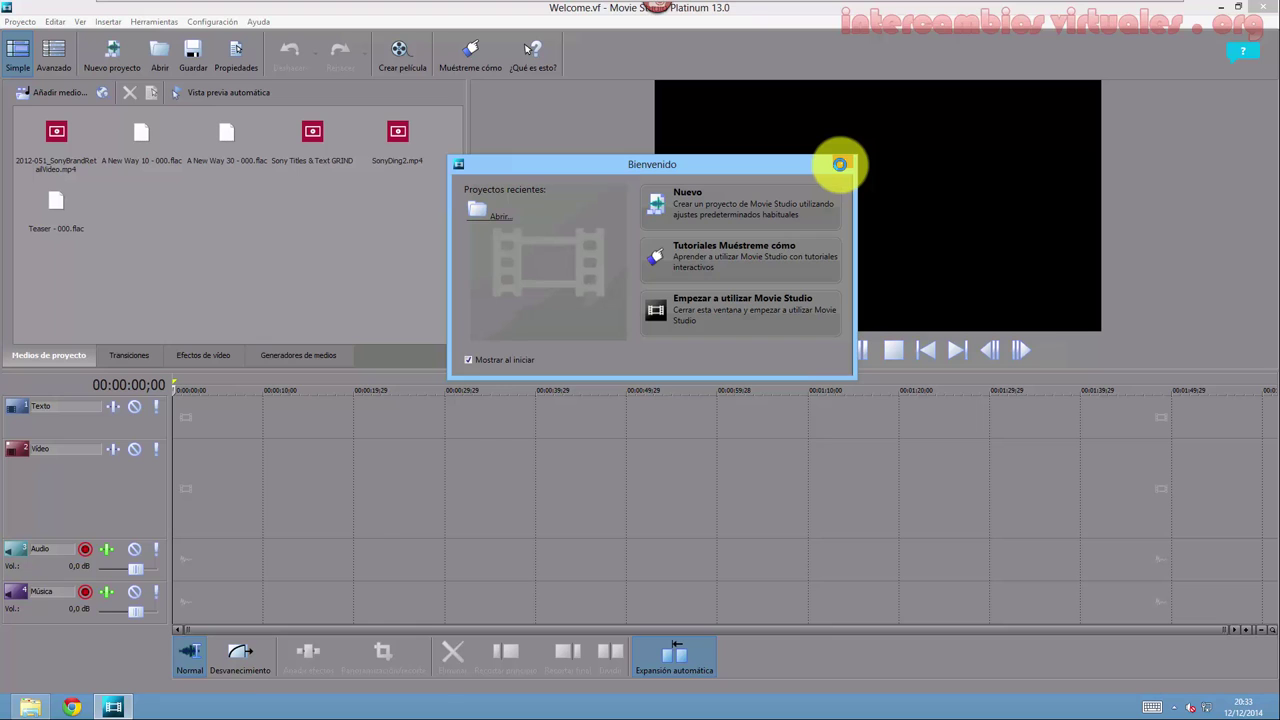
{"action": "left_click", "coordinate": [843, 167]}
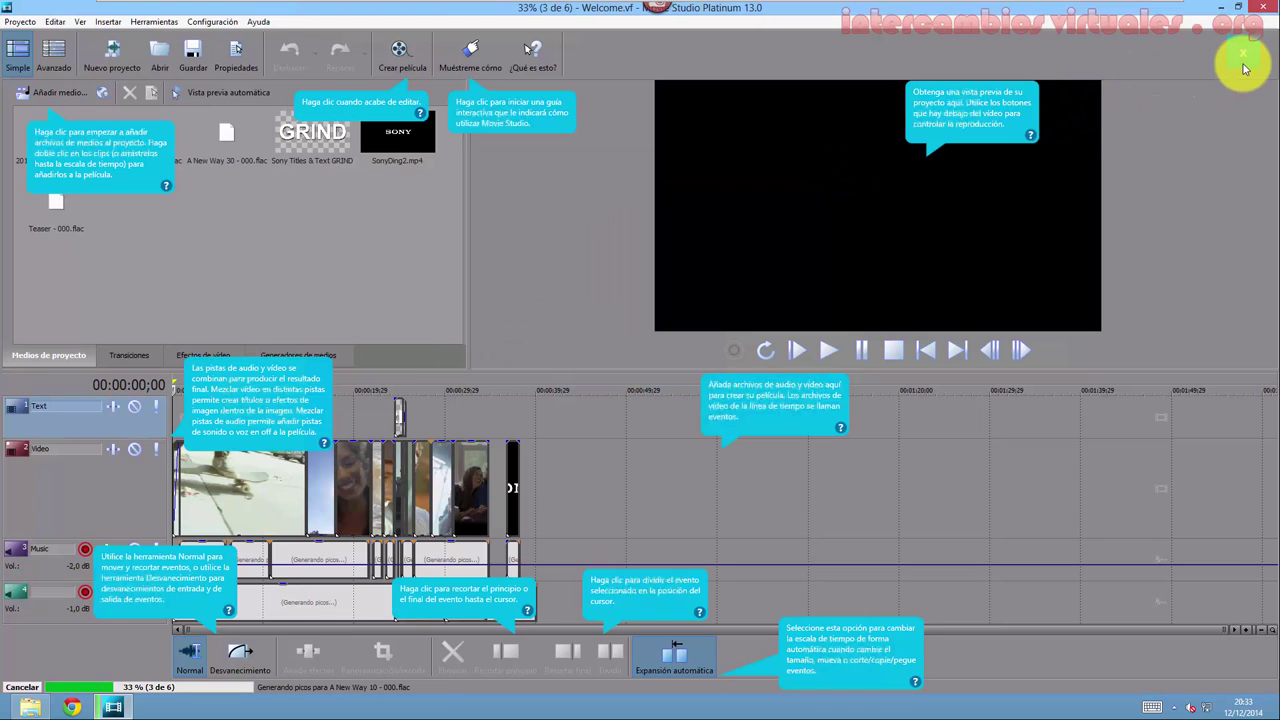
{"action": "left_click", "coordinate": [1245, 62]}
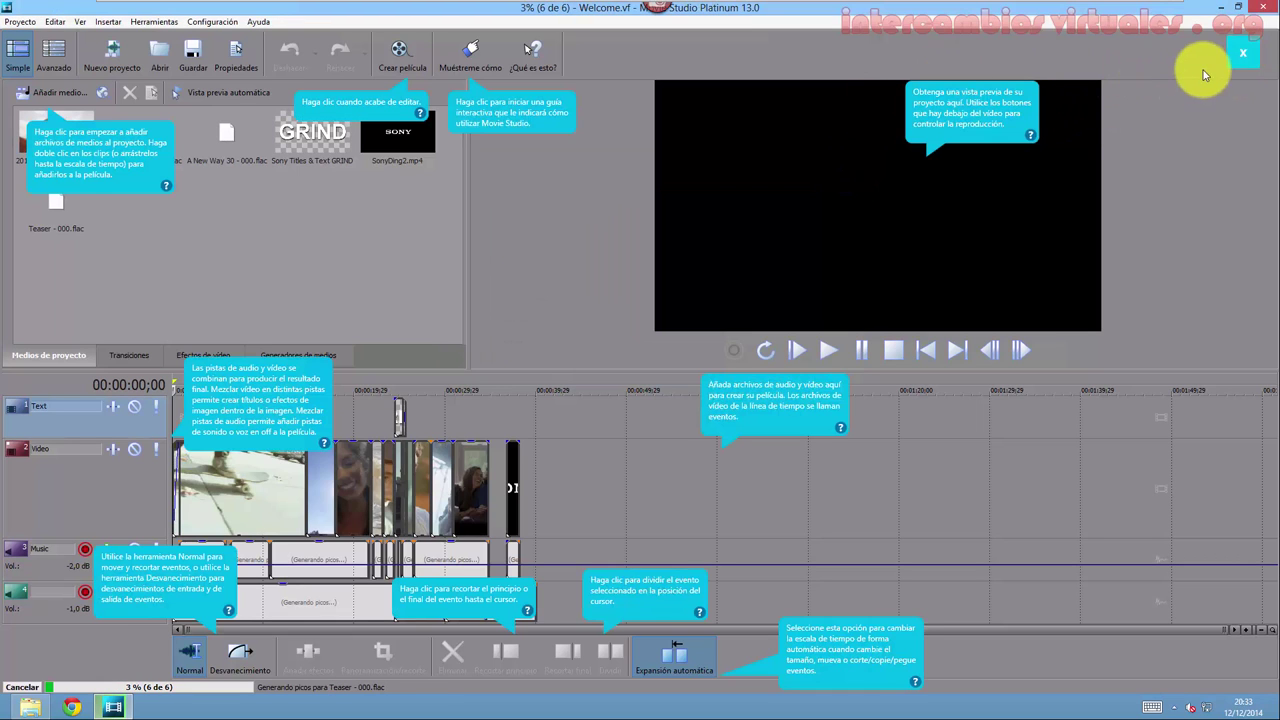
Confirm the About box shows licensed Version 13.0 (Build 943) 64-bit, close it, and reopen the Ayuda menu.
{"action": "left_click", "coordinate": [259, 23]}
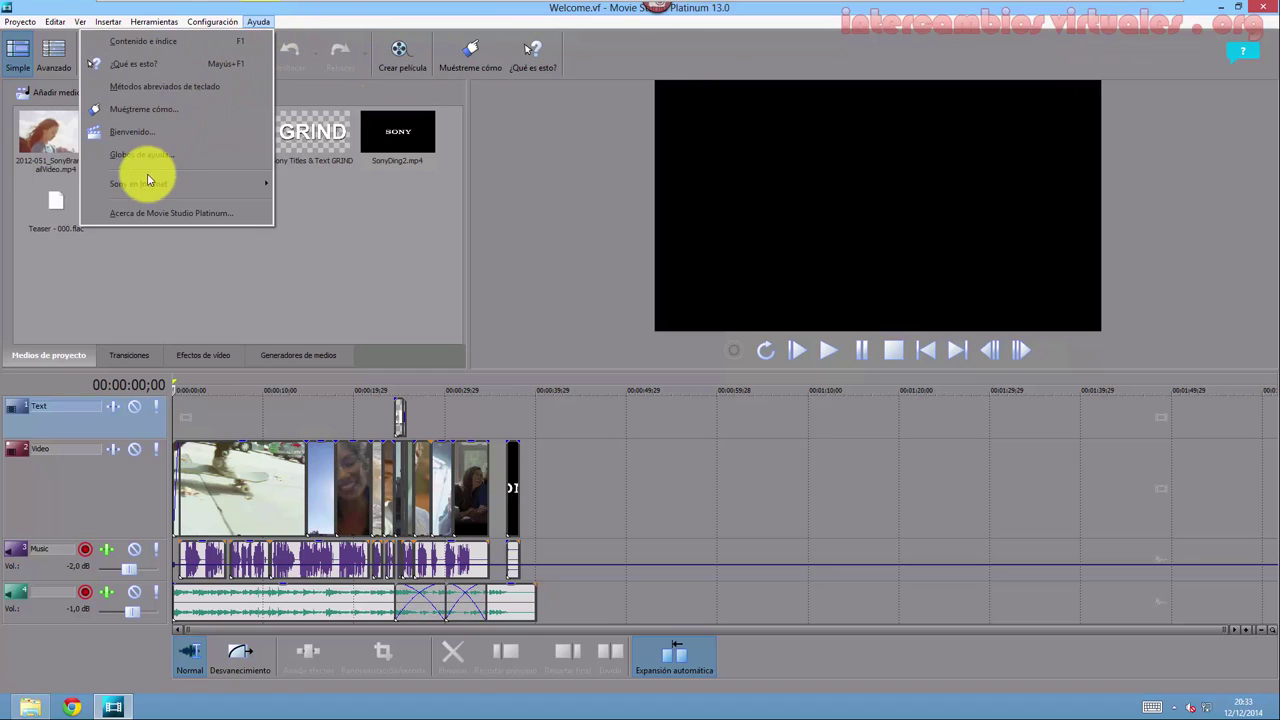
{"action": "left_click", "coordinate": [168, 214]}
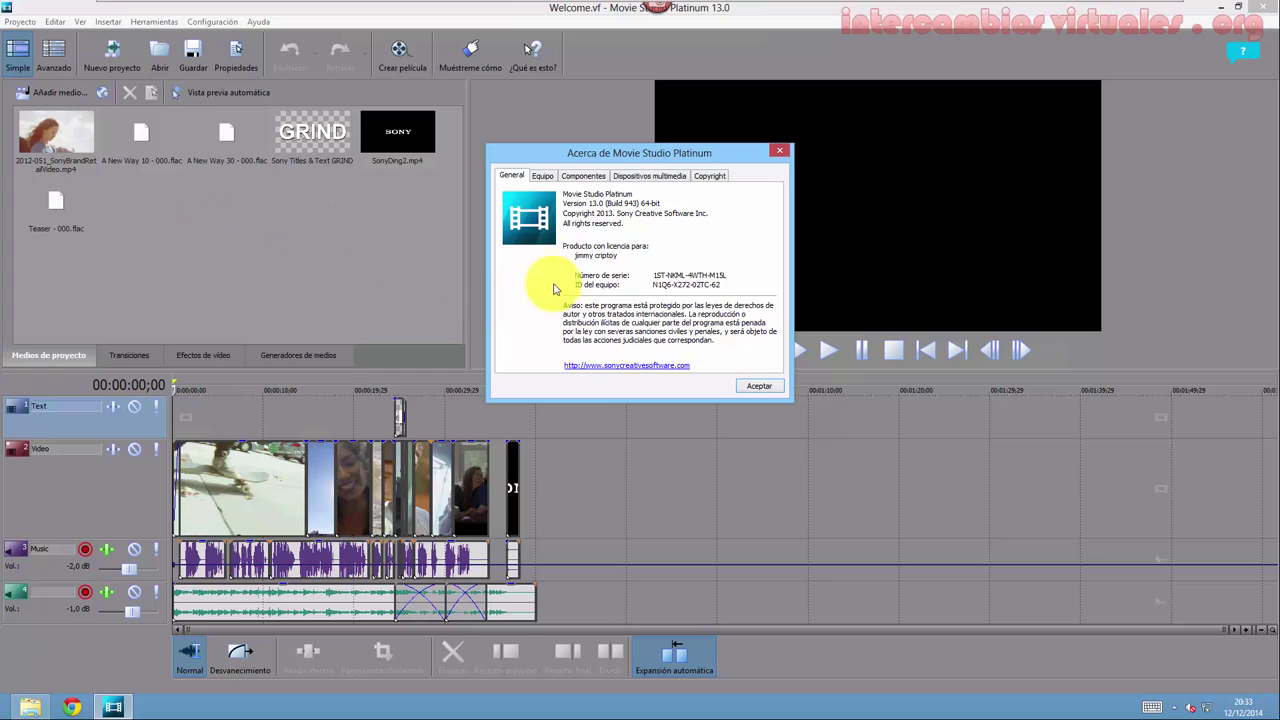
{"action": "left_click", "coordinate": [761, 386]}
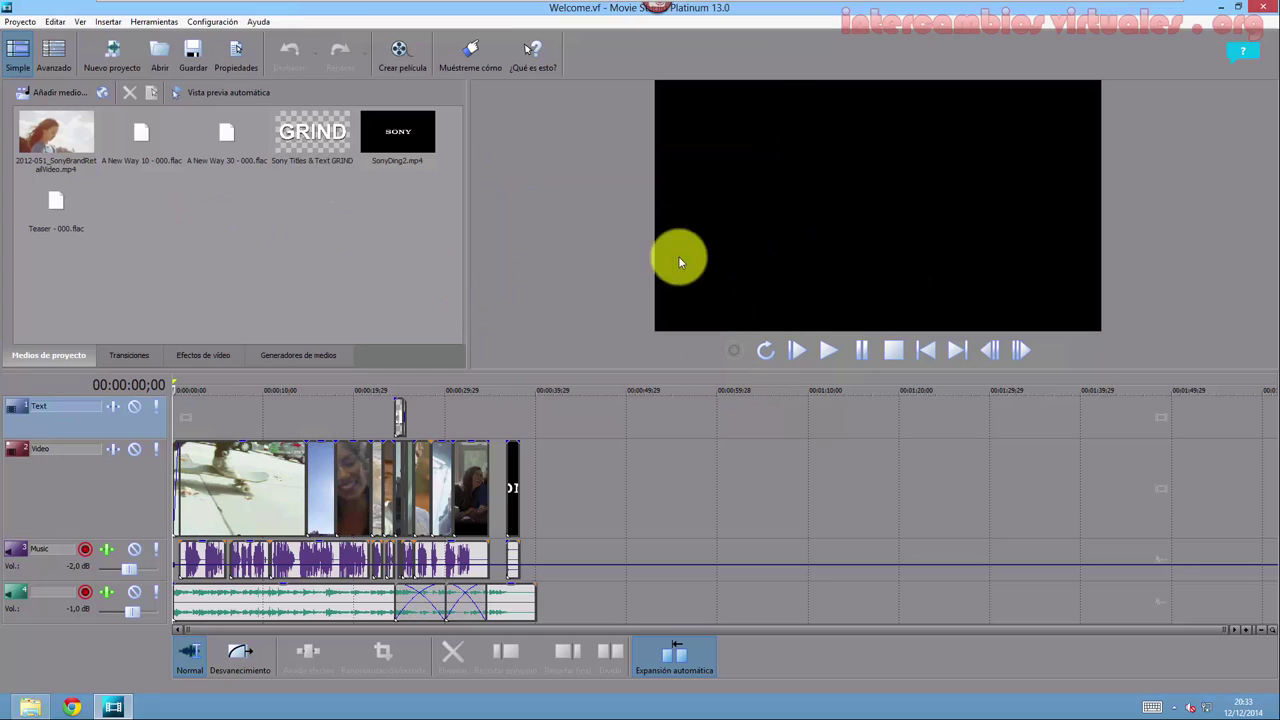
{"action": "left_click", "coordinate": [256, 23]}
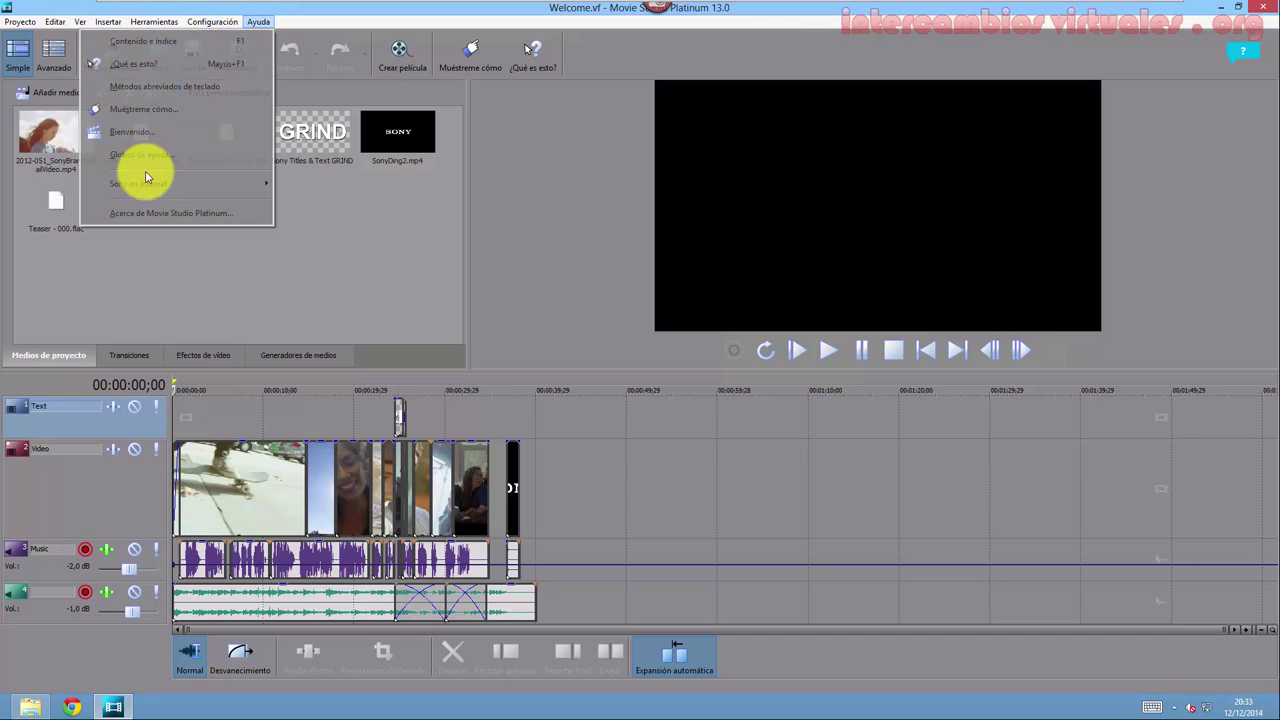